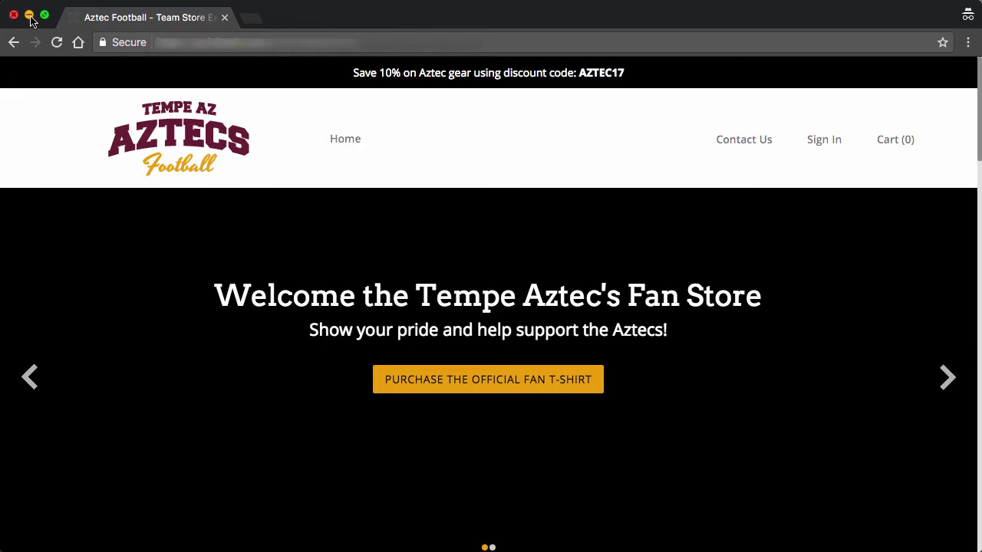
Switch from the public storefront window to the admin window and turn on Edit Mode for the Aztec Football store
click(29, 16)
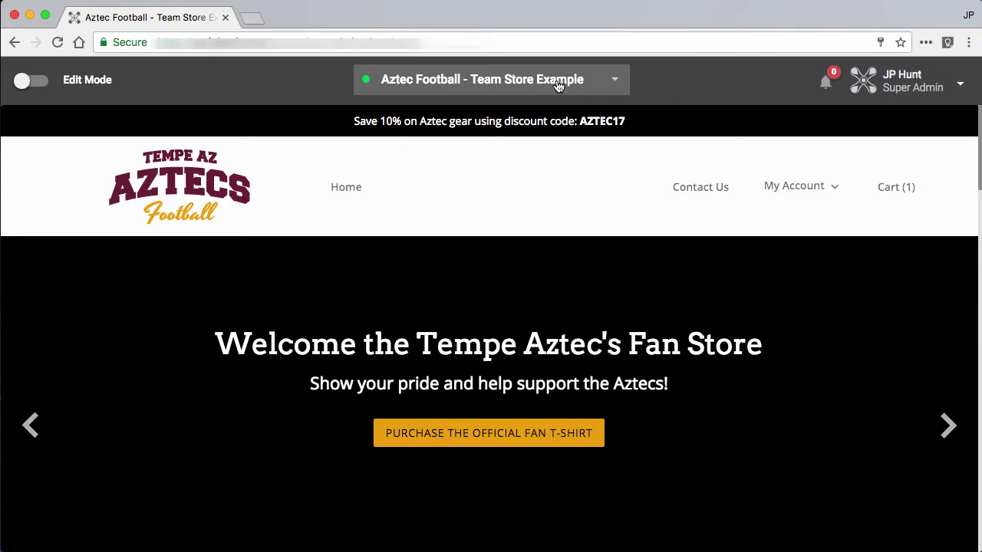
click(614, 79)
click(706, 81)
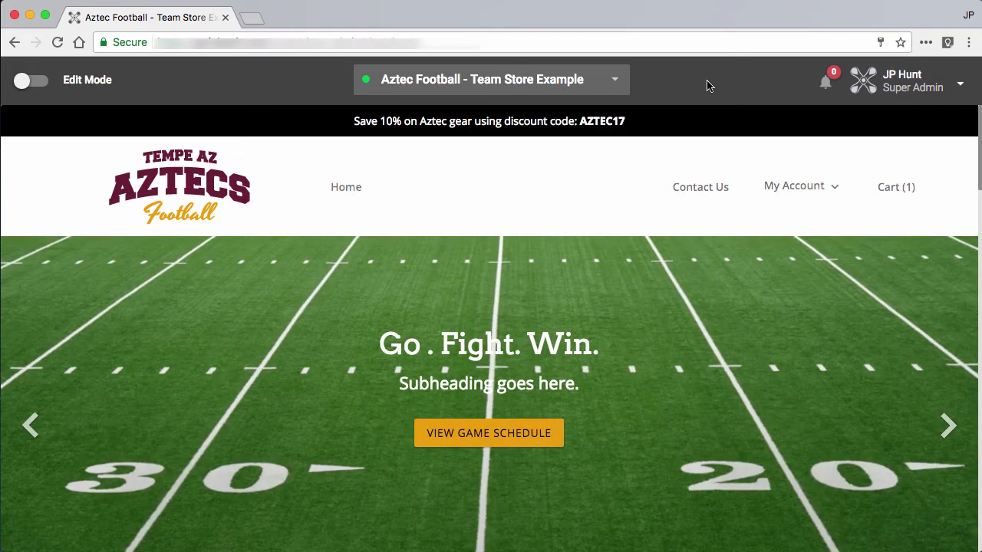
click(33, 81)
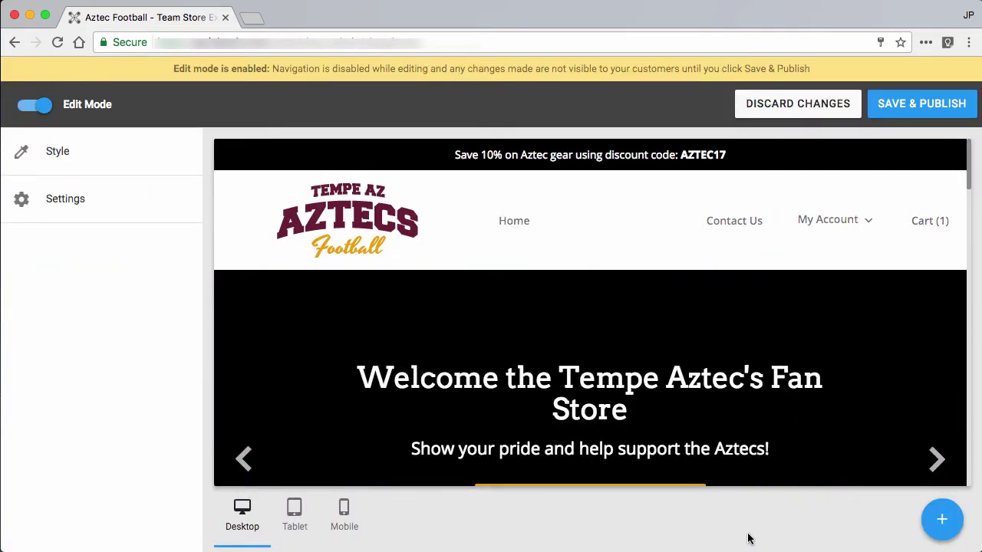
Filter the available components to Slideshow and add the Layout 1 slideshow to the store page
click(952, 528)
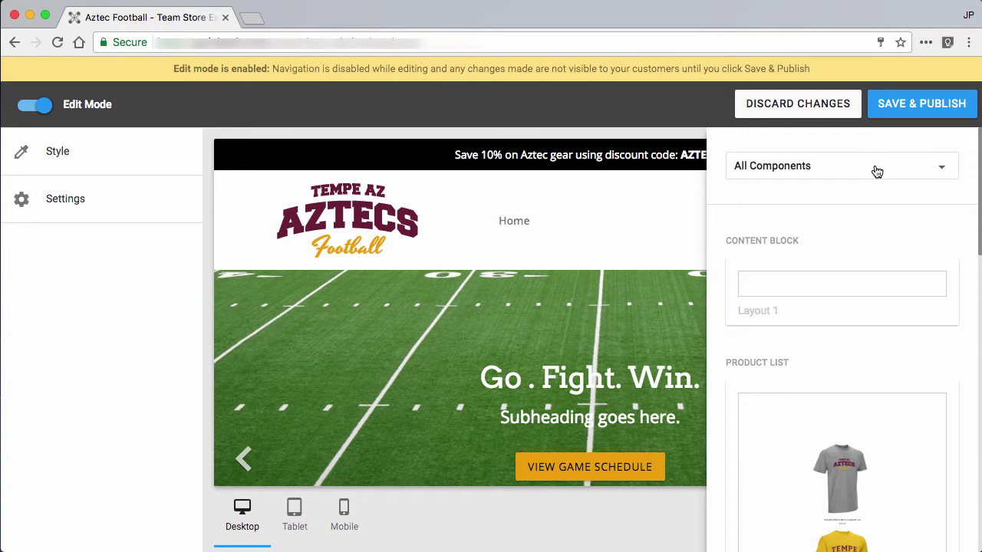
click(877, 172)
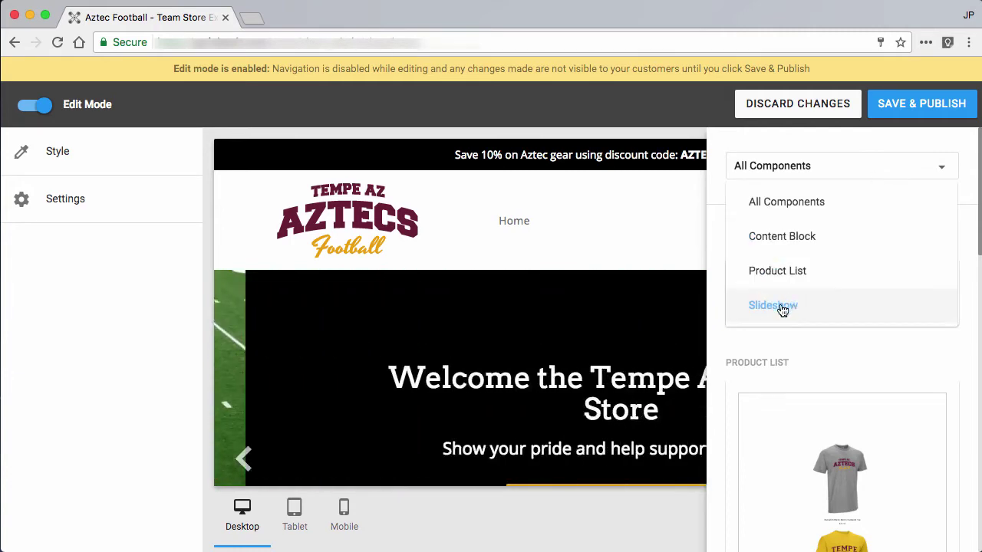
click(784, 315)
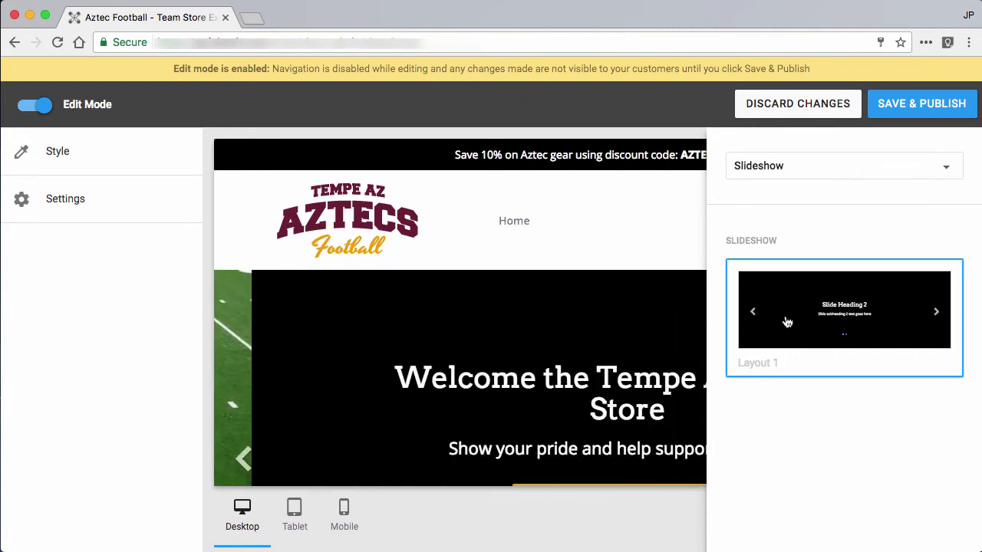
click(789, 323)
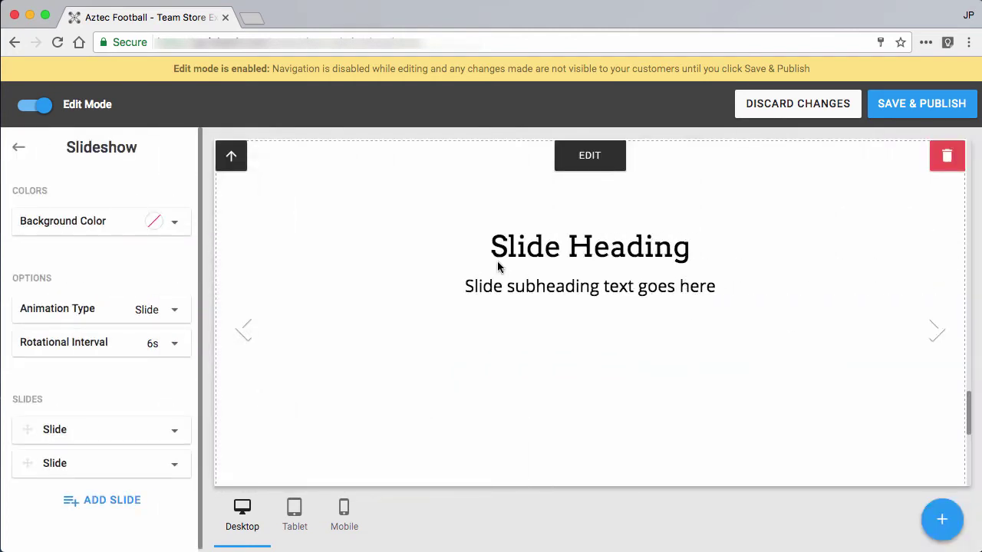
Move the newly added slideshow up the page to directly below the fundraising goal section
scroll(500, 265, down, 5)
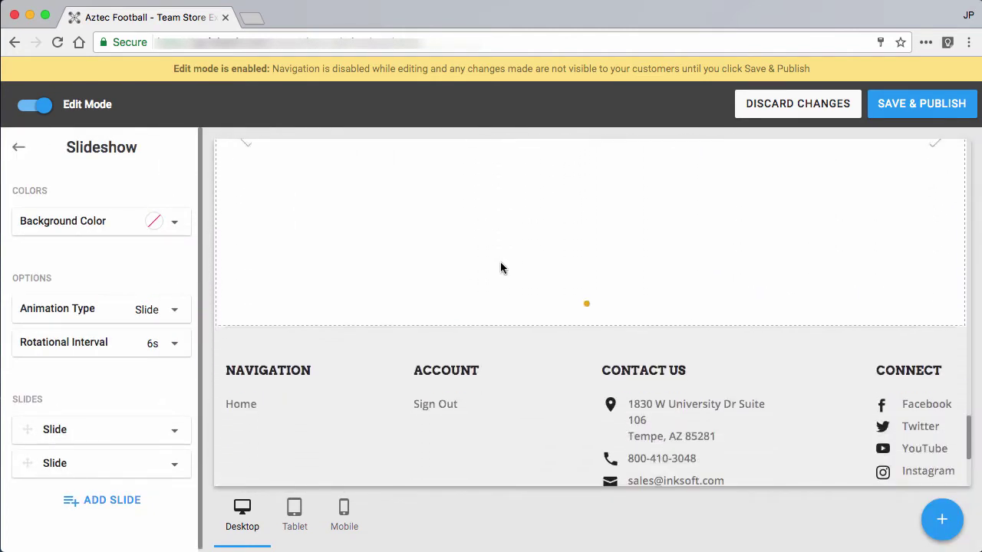
scroll(500, 267, up, 3)
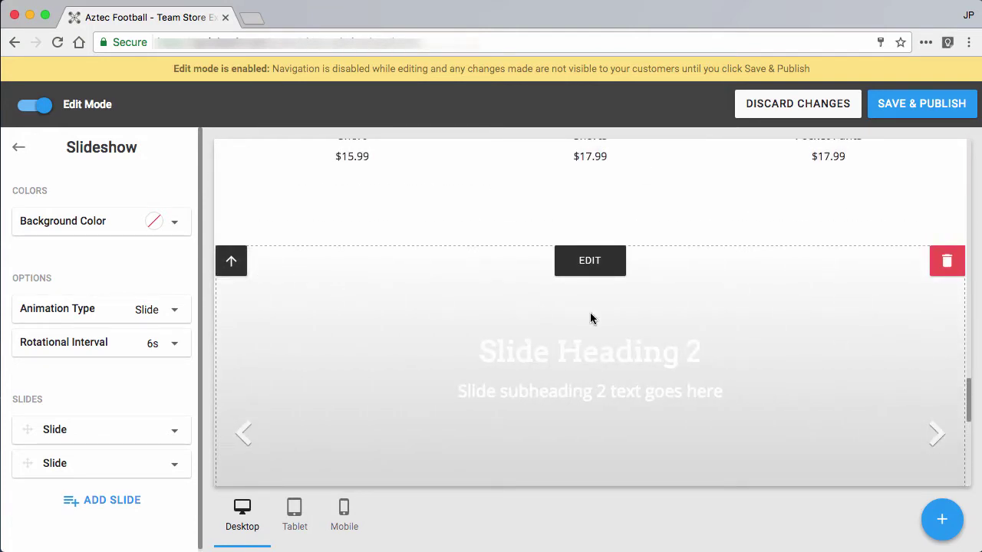
click(233, 266)
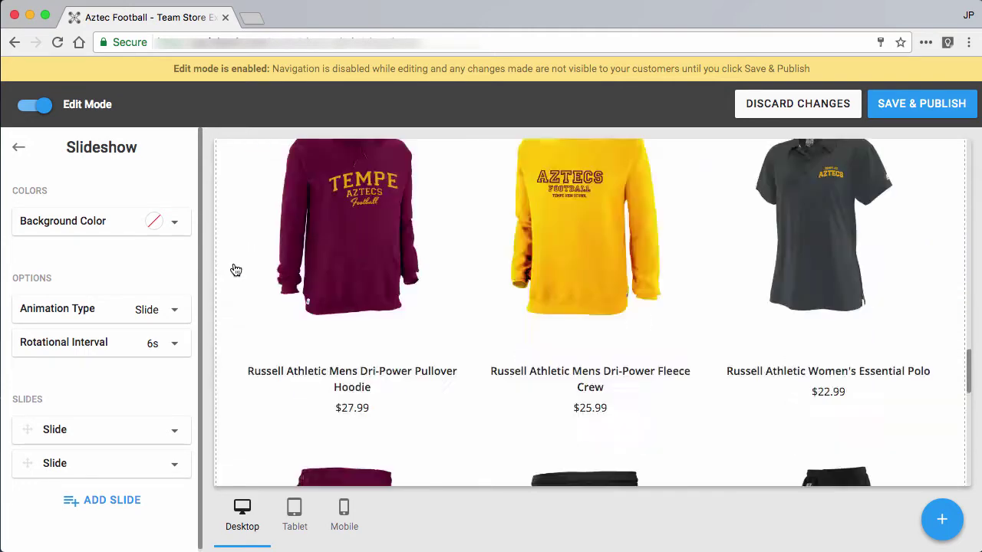
scroll(251, 273, up, 3)
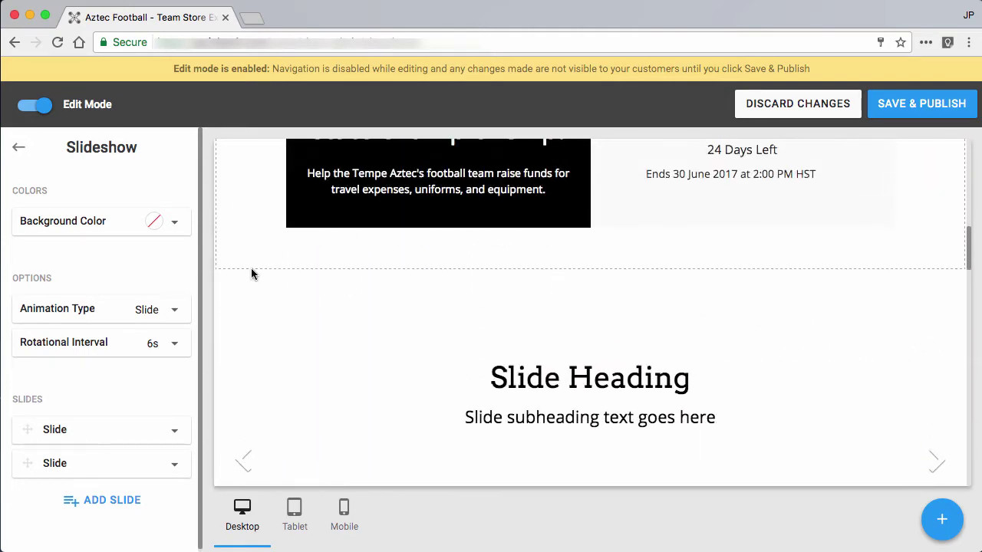
scroll(309, 305, up, 2)
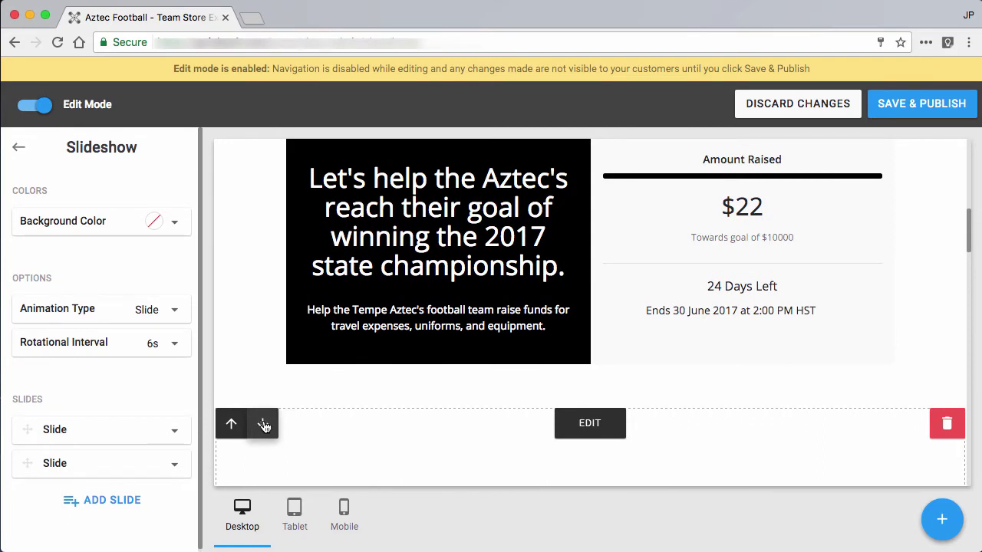
Remove the newly added slideshow component from the store page
scroll(546, 435, down, 2)
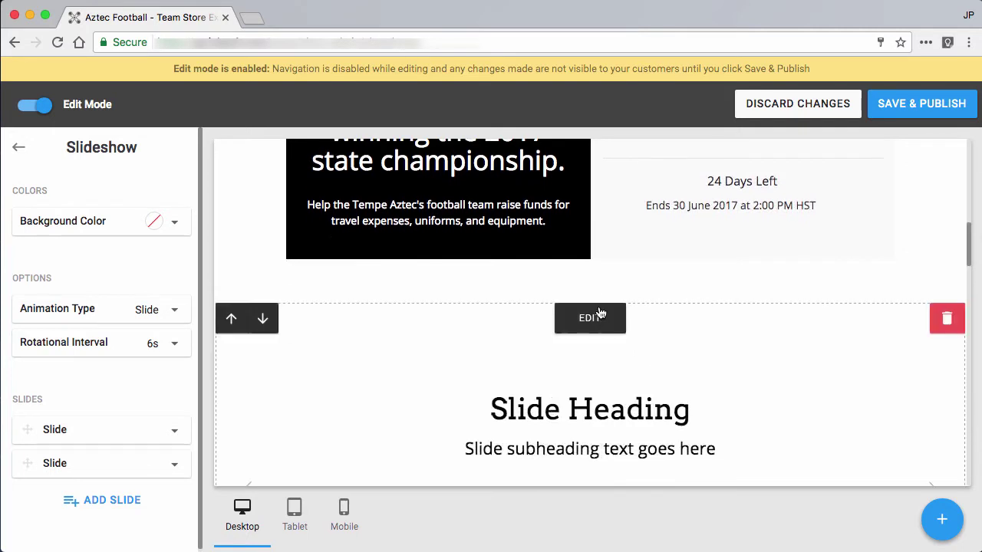
scroll(615, 327, down, 1)
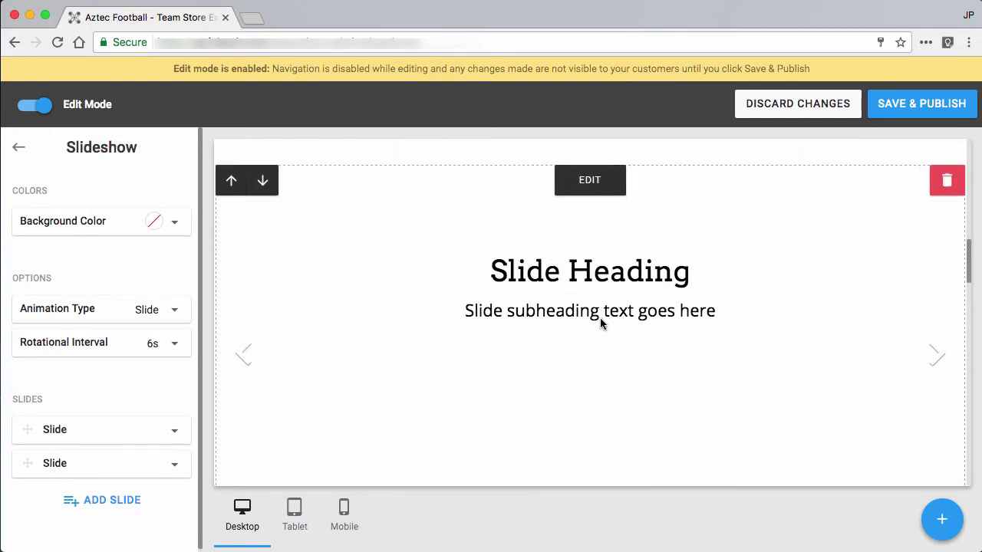
scroll(603, 322, down, 1)
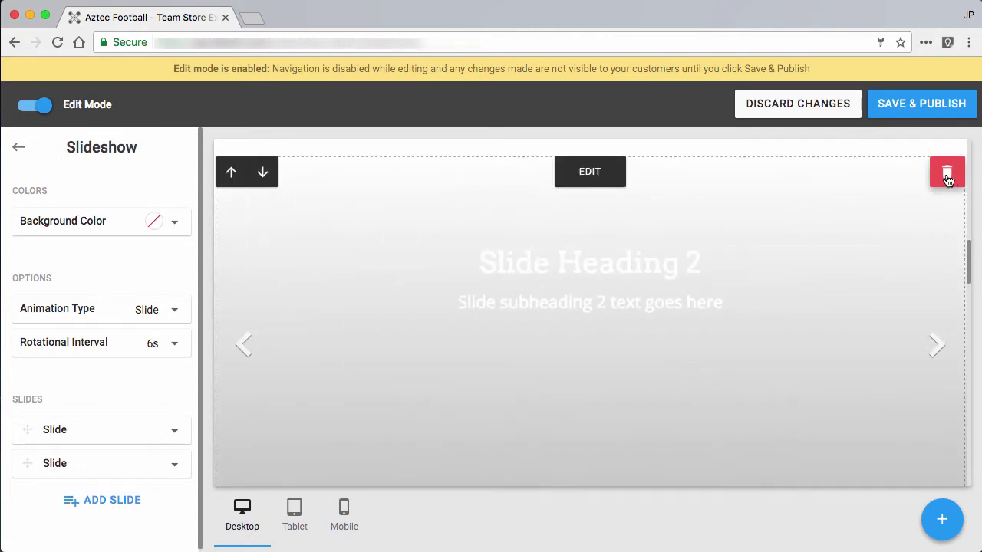
click(951, 171)
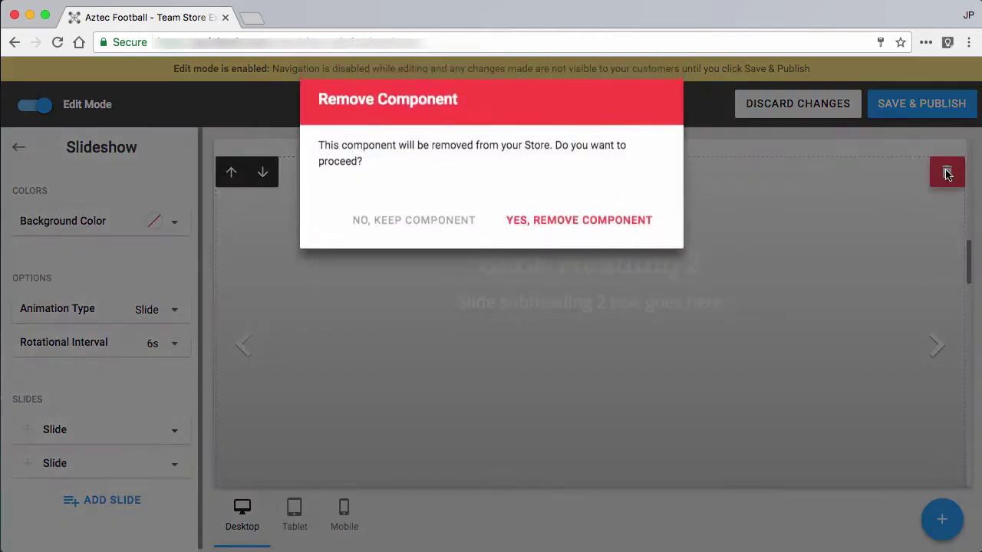
click(589, 221)
Open the existing welcome slideshow beneath the store header for editing
scroll(735, 317, down, 2)
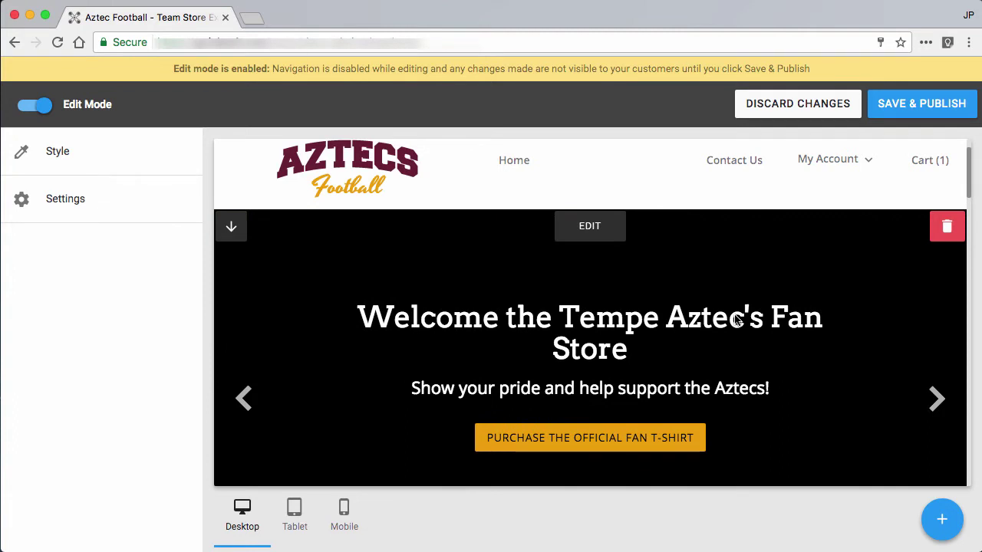
scroll(518, 249, down, 2)
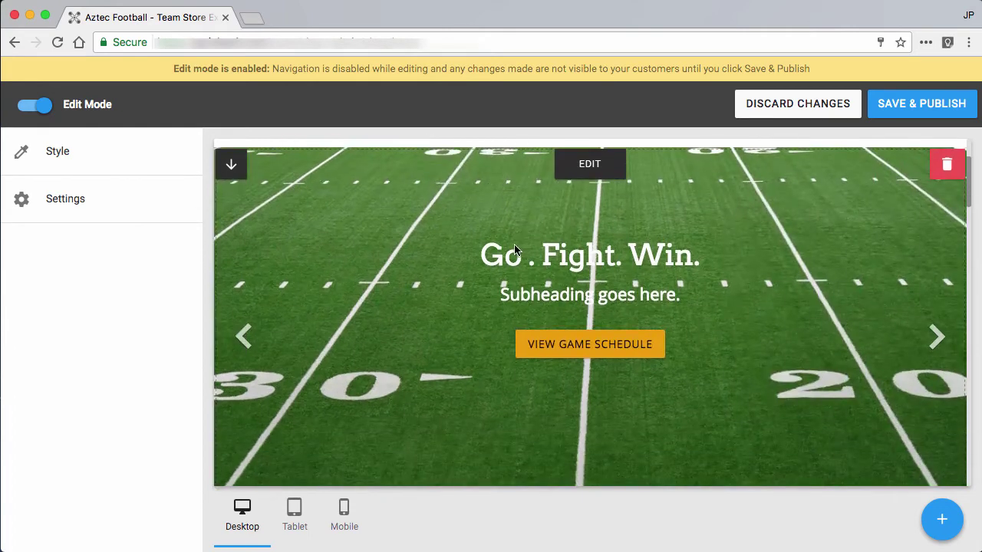
scroll(666, 270, up, 1)
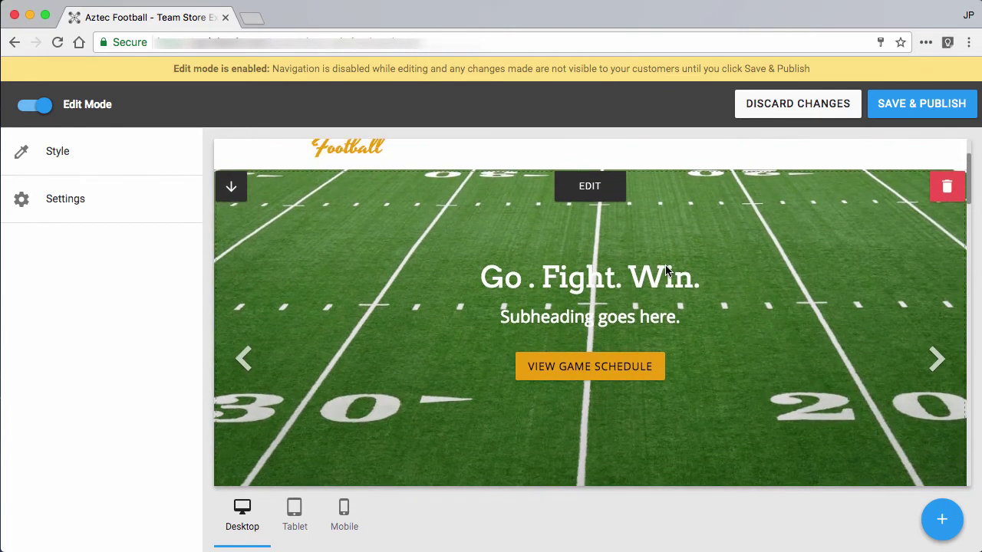
click(601, 188)
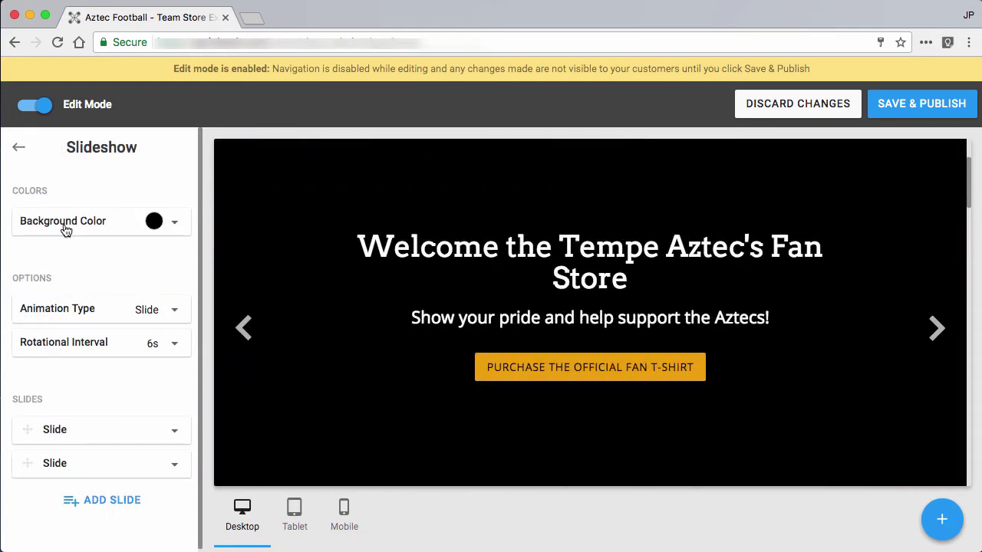
Examine the slideshow's background color choices, including the logo colors and the custom color picker
click(104, 223)
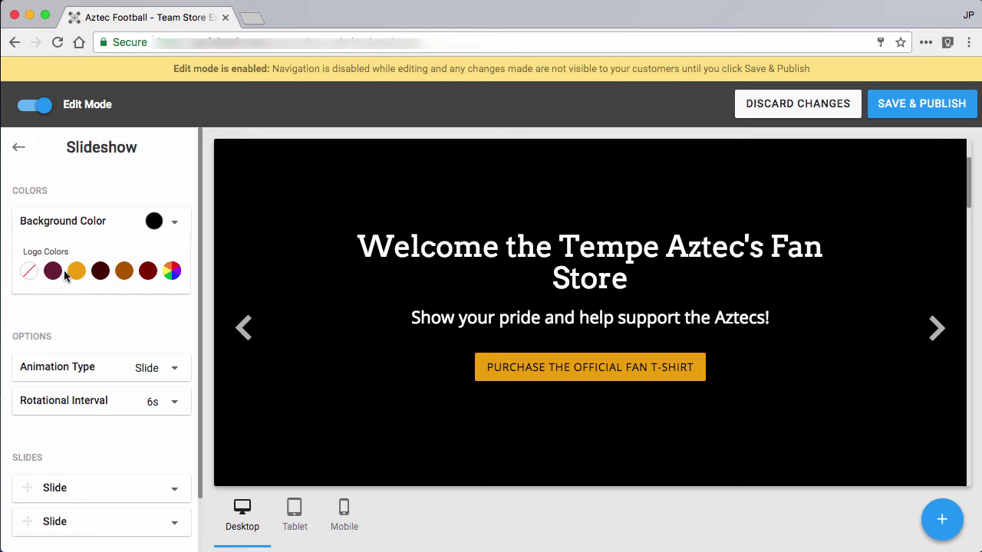
click(173, 272)
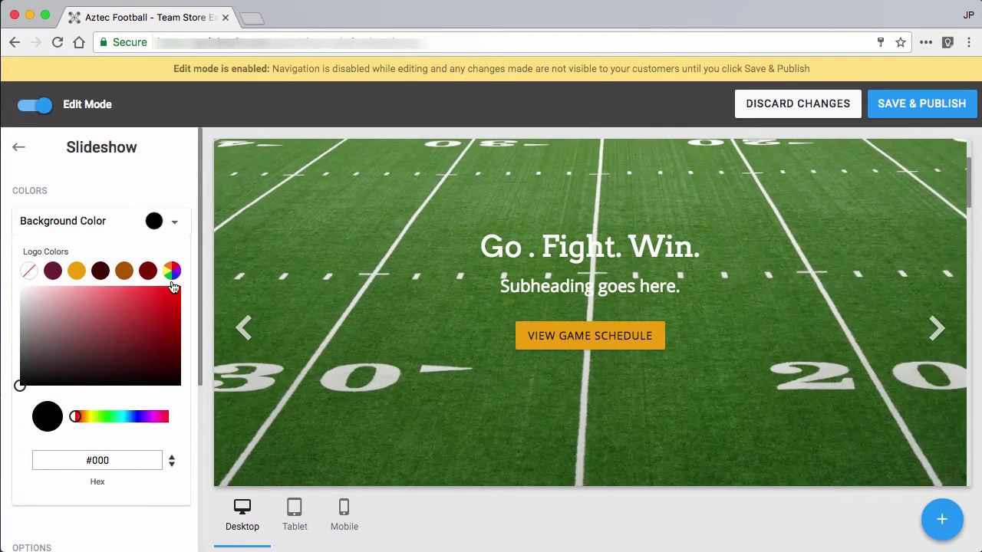
click(176, 223)
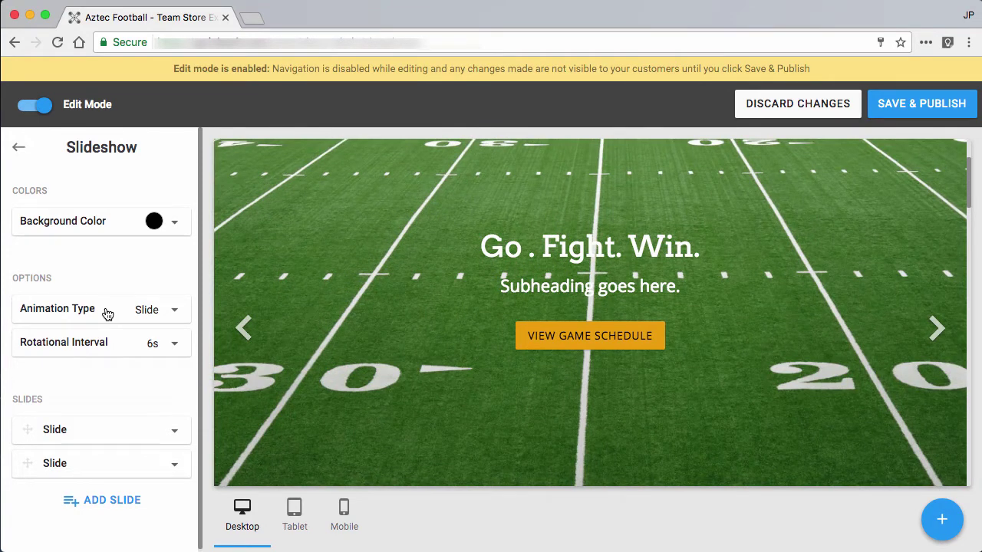
Set the slideshow's animation type to Fade and its rotational interval to 0s
click(107, 314)
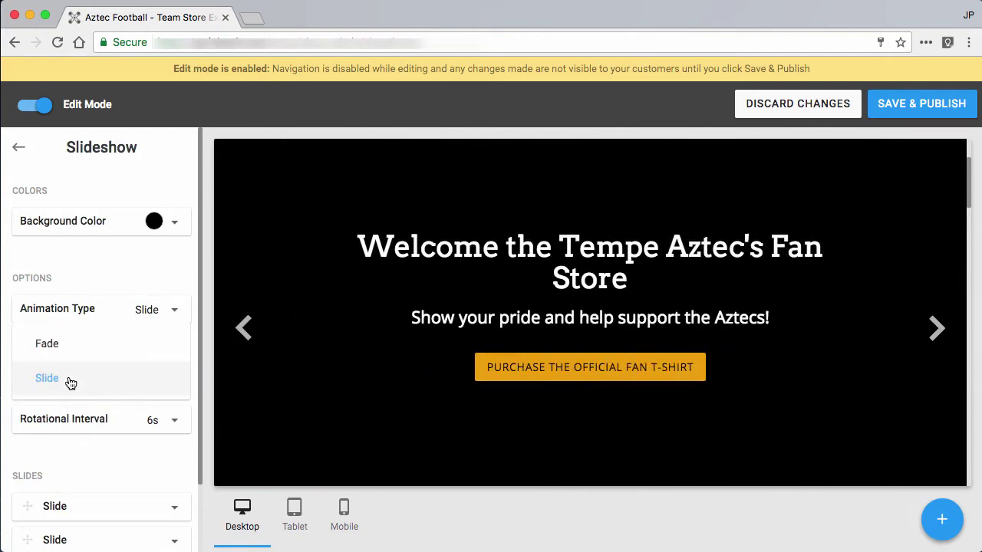
click(47, 343)
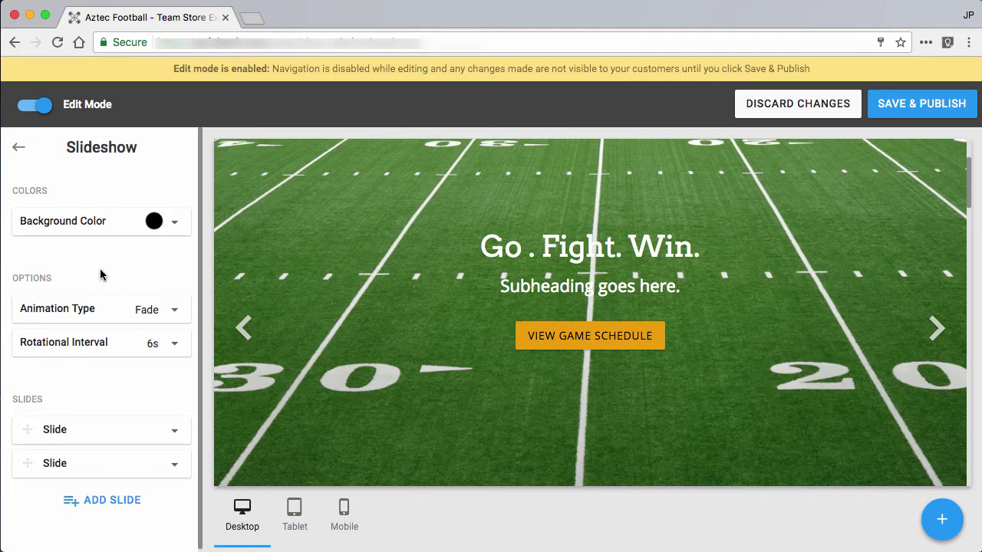
scroll(108, 347, down, 1)
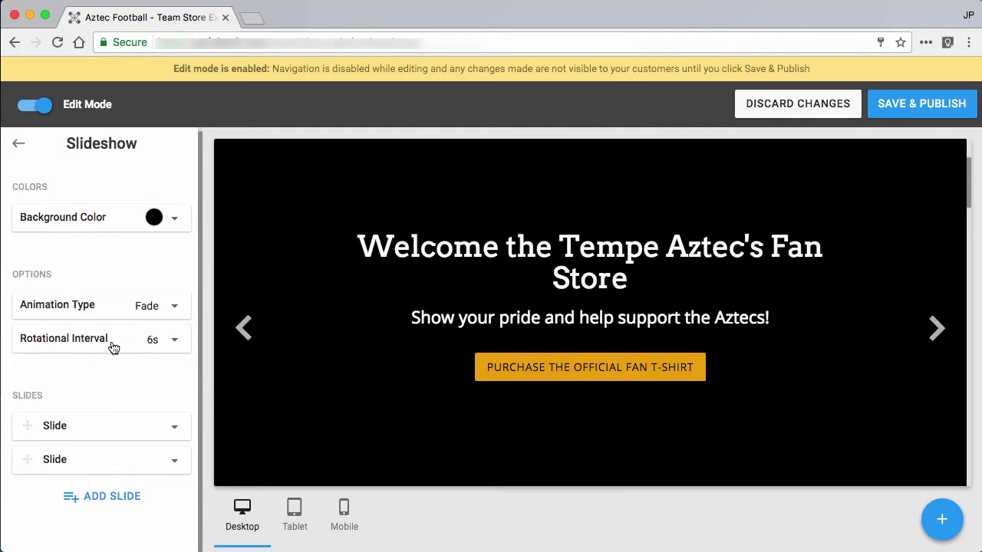
click(128, 342)
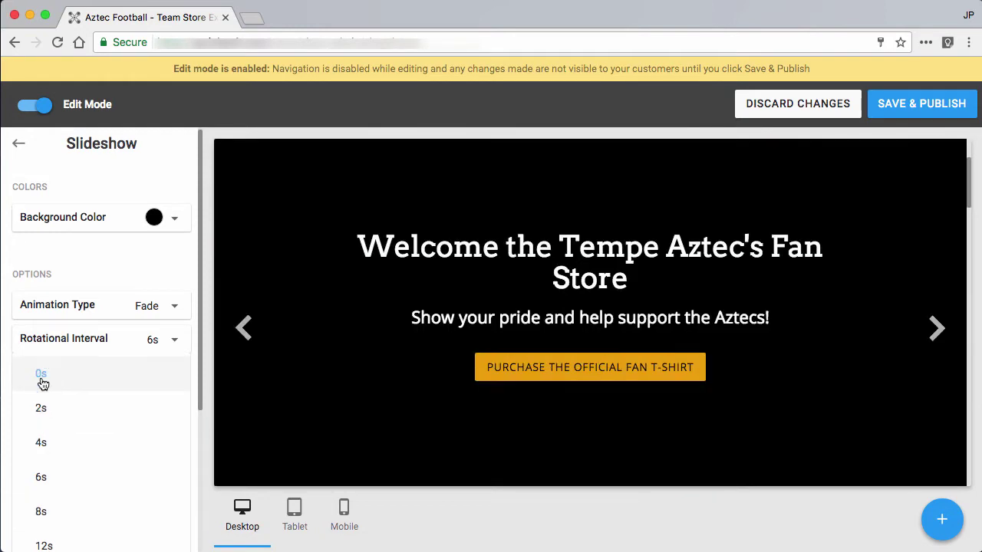
click(41, 376)
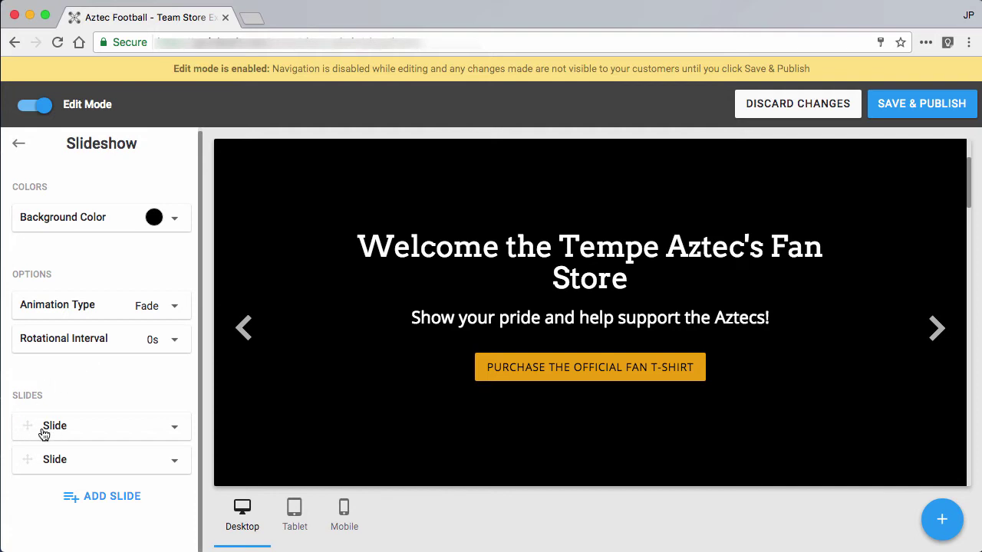
Add a blank third slide to the slideshow, look through its fields, and delete it
scroll(48, 456, up, 1)
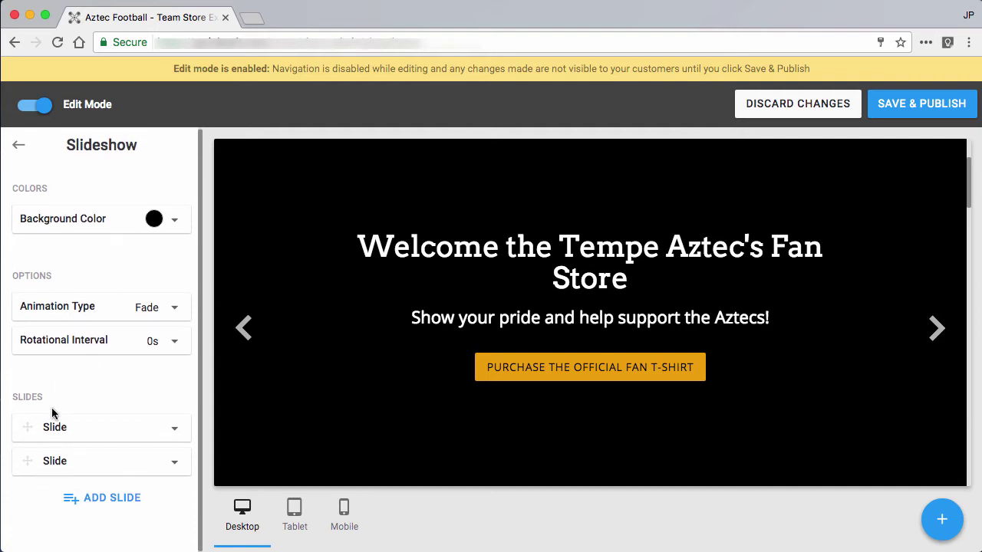
click(93, 501)
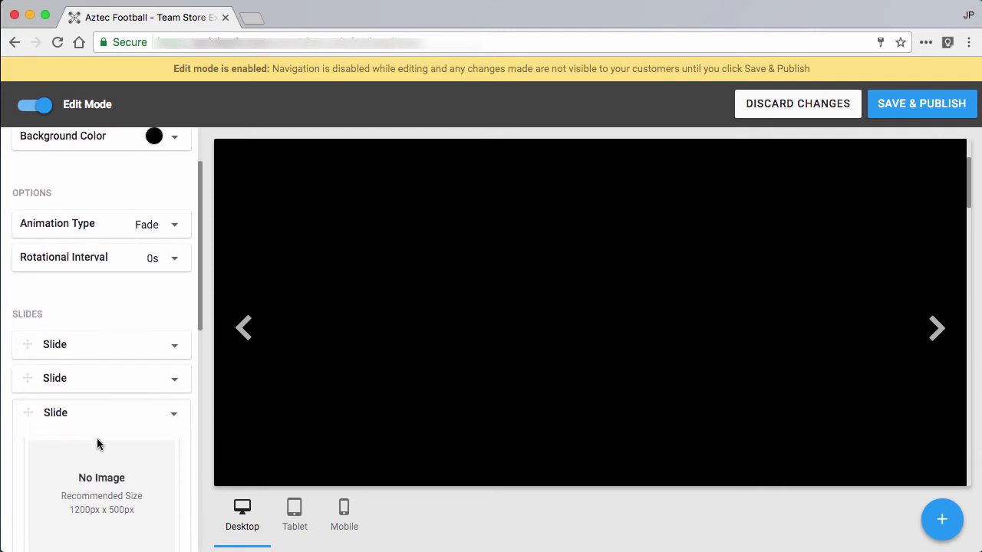
scroll(96, 443, down, 10)
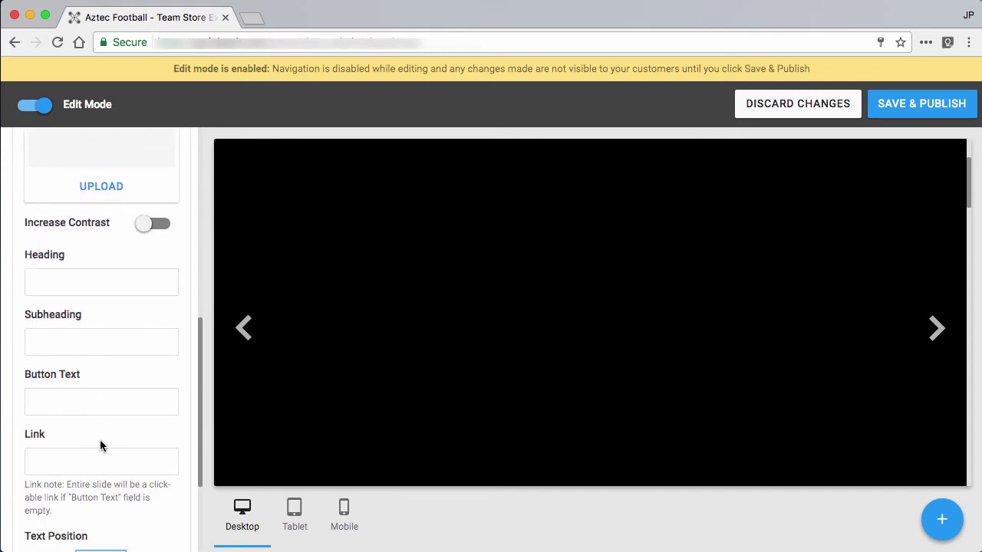
scroll(100, 445, down, 5)
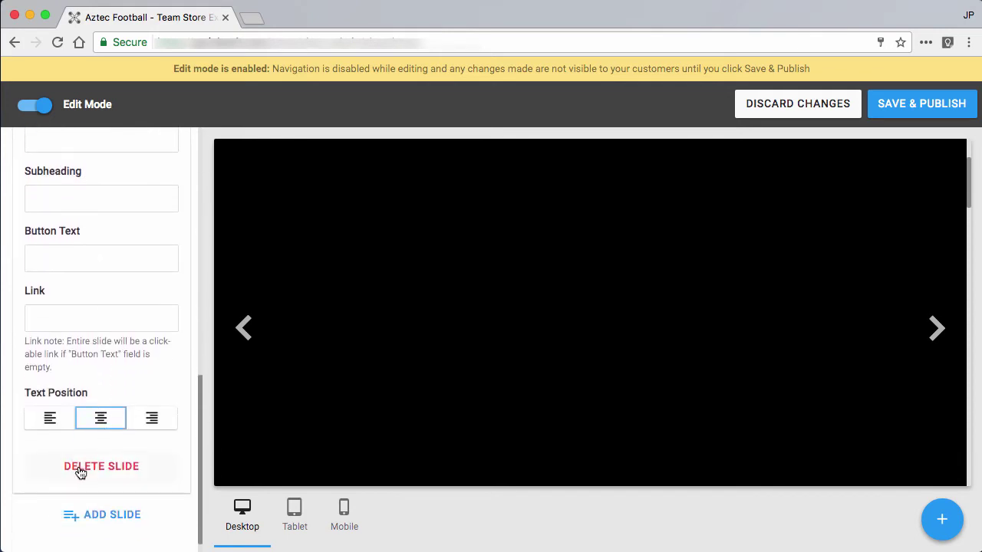
click(79, 468)
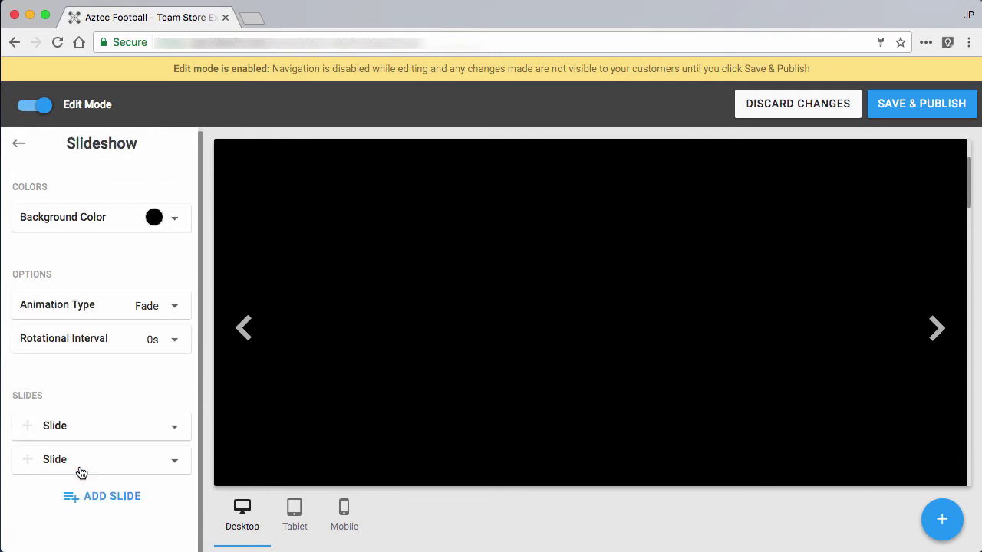
Open the first slide of the slideshow to show its image, contrast and text settings
click(61, 428)
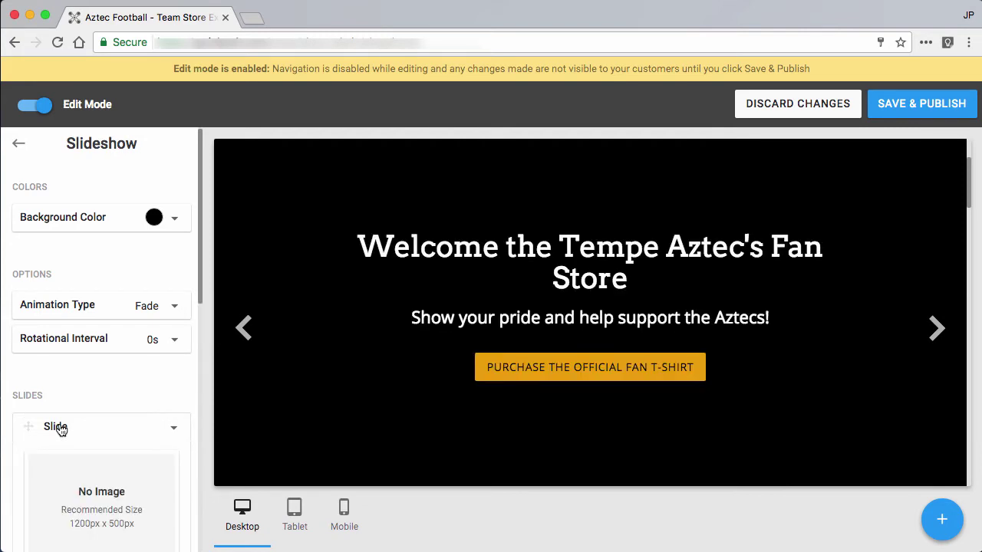
scroll(32, 423, down, 2)
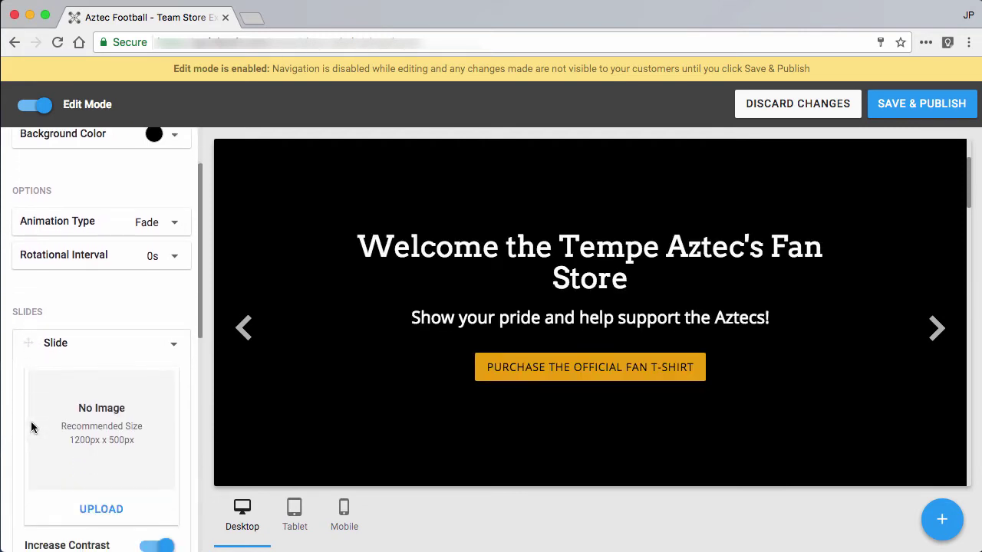
scroll(32, 426, down, 4)
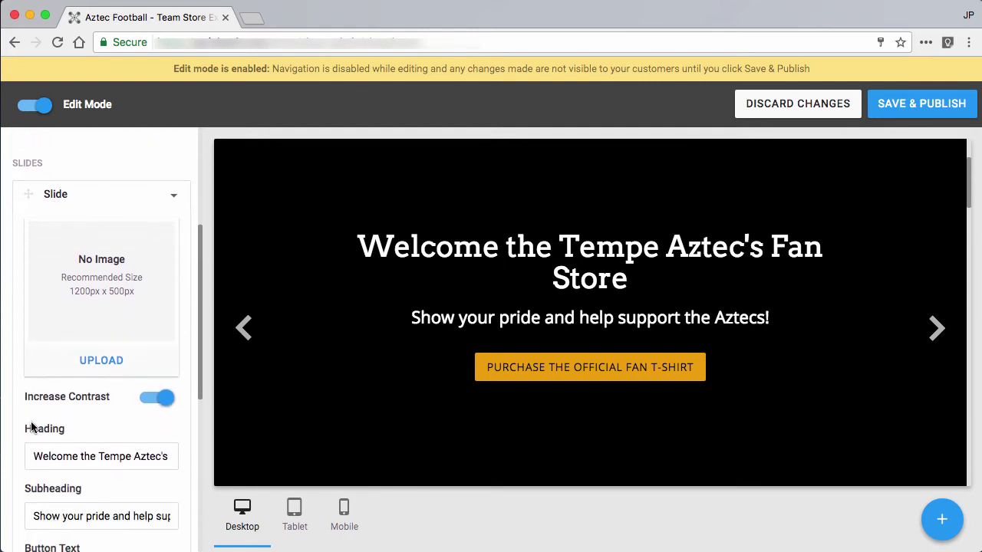
scroll(32, 427, down, 1)
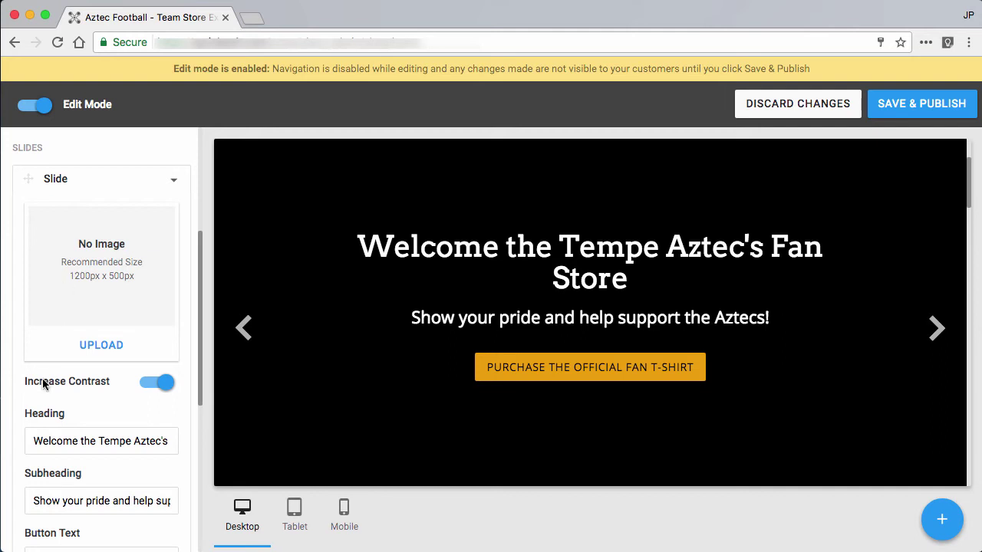
Copy the first slide's heading, clear it, and paste the same text back in
click(38, 438)
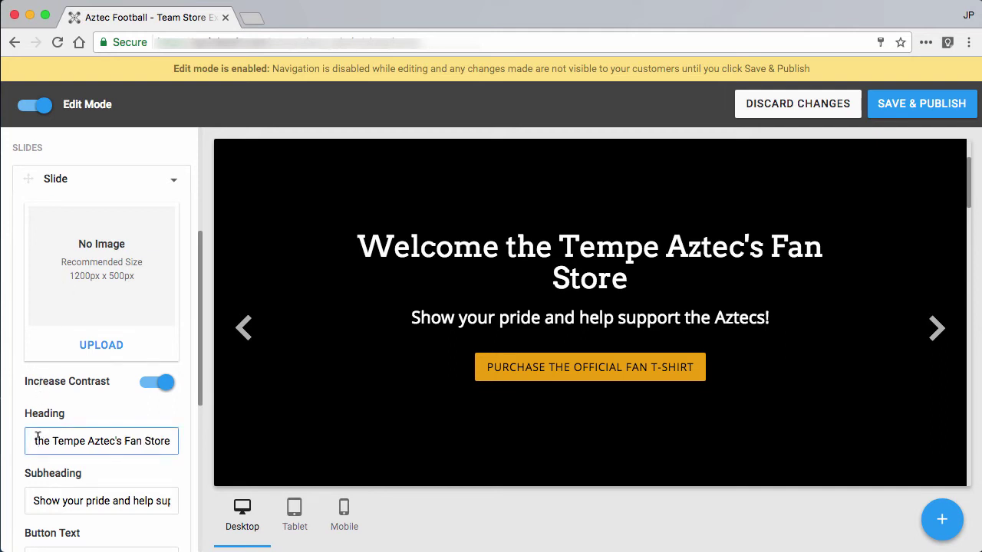
key(super+a)
key(super+c)
key(BackSpace)
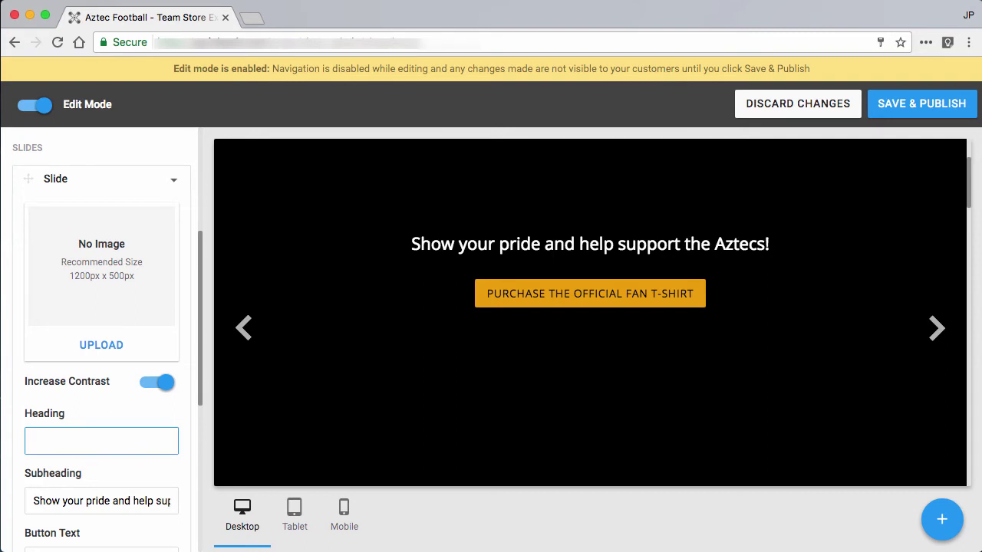
key(super+v)
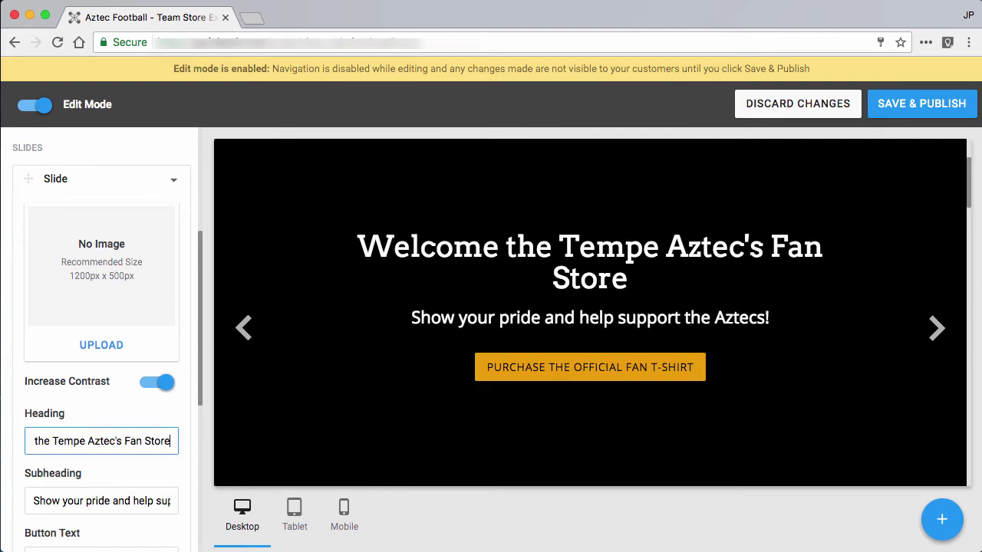
Preview the welcome slide in the tablet and mobile layouts and return to the desktop layout
click(295, 509)
click(342, 513)
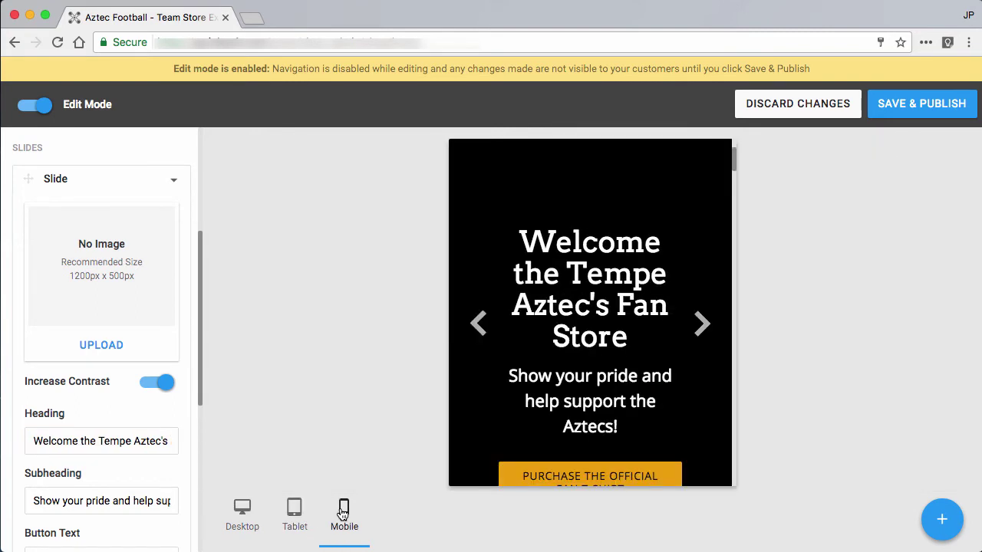
click(293, 514)
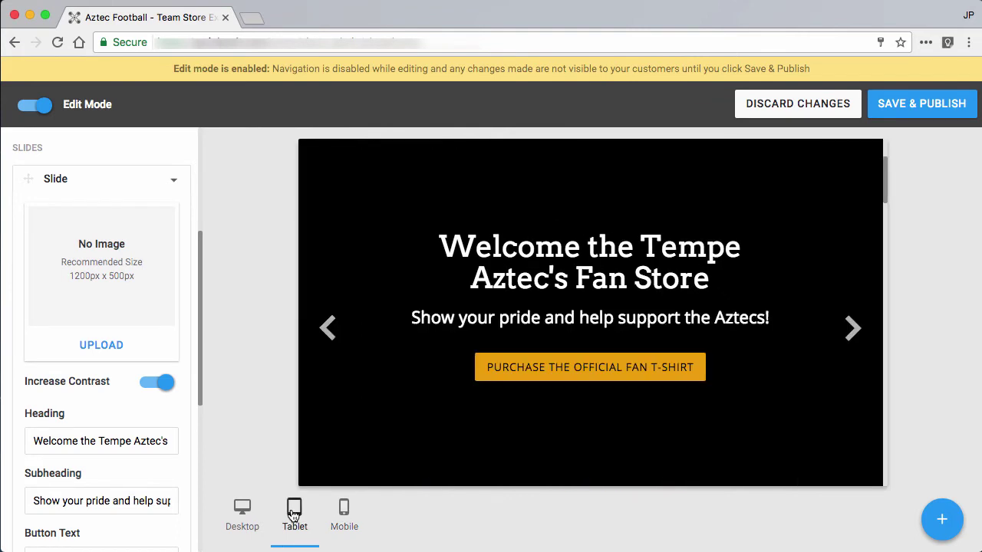
click(247, 517)
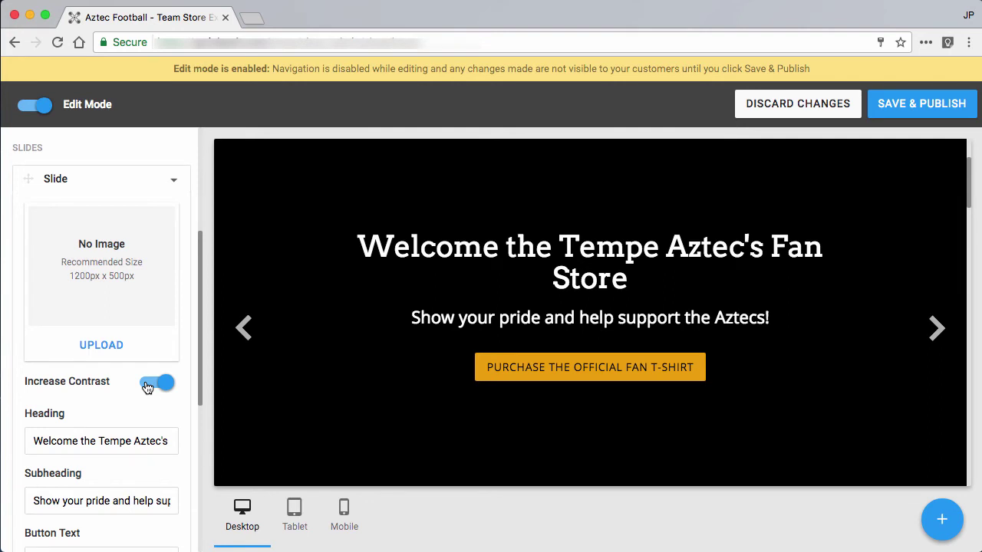
Set the slideshow's background to the orange logo color and turn off Increase Contrast for the first slide
scroll(108, 284, up, 5)
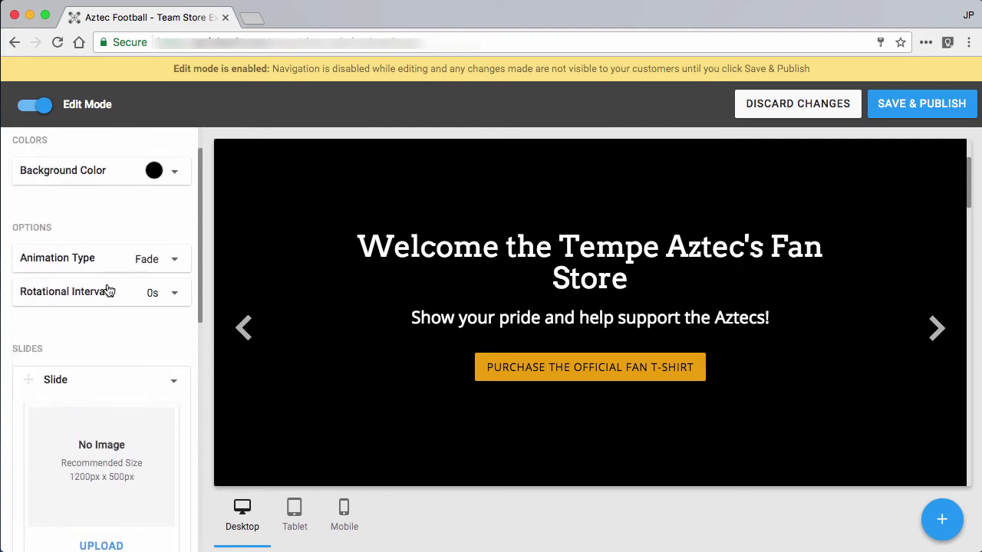
click(106, 221)
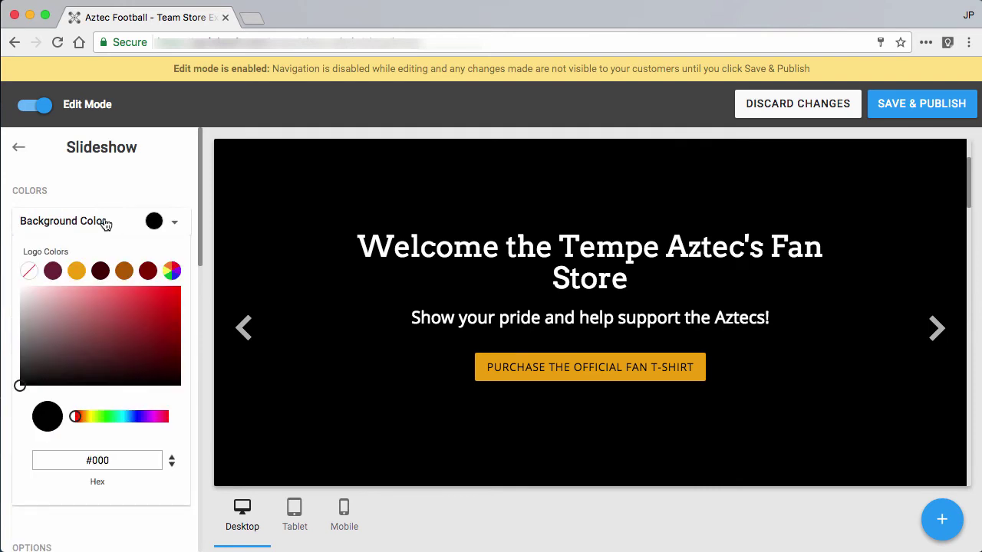
click(76, 271)
scroll(142, 289, down, 1)
scroll(141, 289, down, 5)
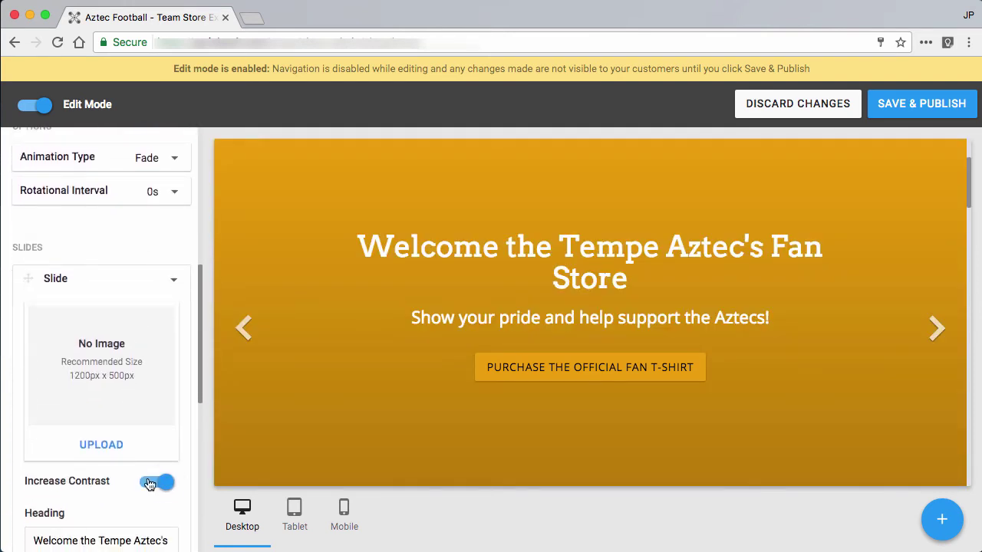
click(153, 482)
scroll(148, 480, down, 4)
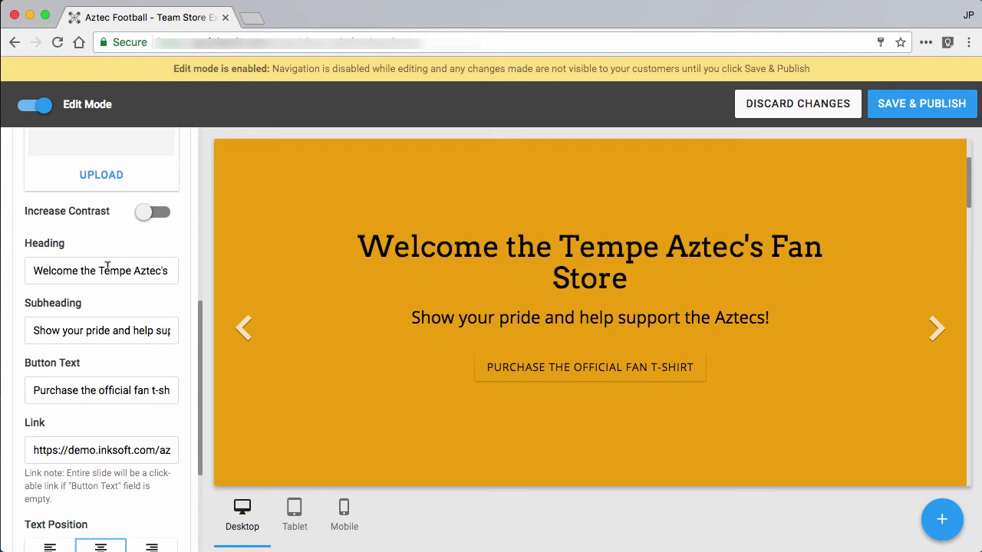
Return the slideshow's background color to black (#000) and turn Increase Contrast back on for the first slide
scroll(106, 268, up, 5)
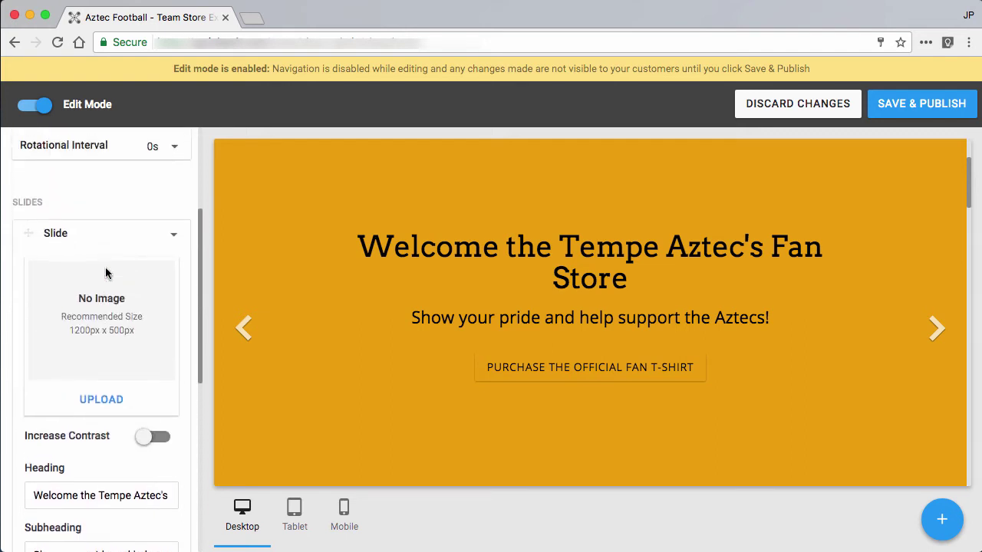
click(172, 228)
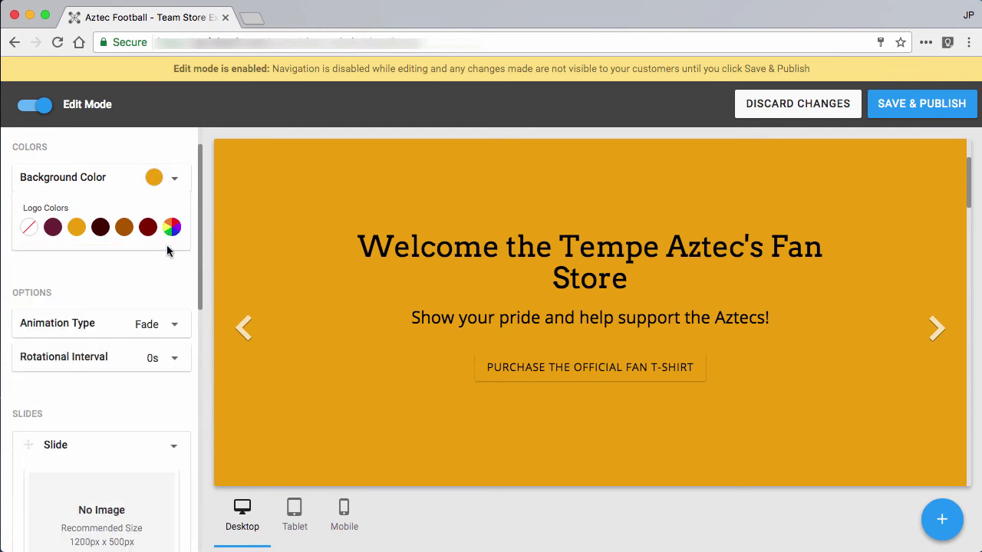
click(171, 227)
drag(158, 308, 187, 358)
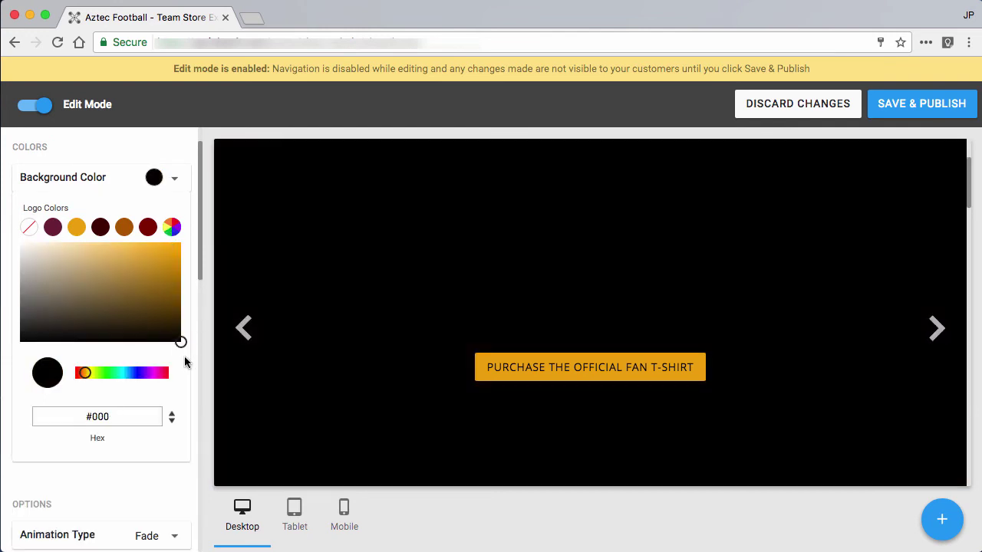
scroll(163, 356, down, 5)
click(153, 358)
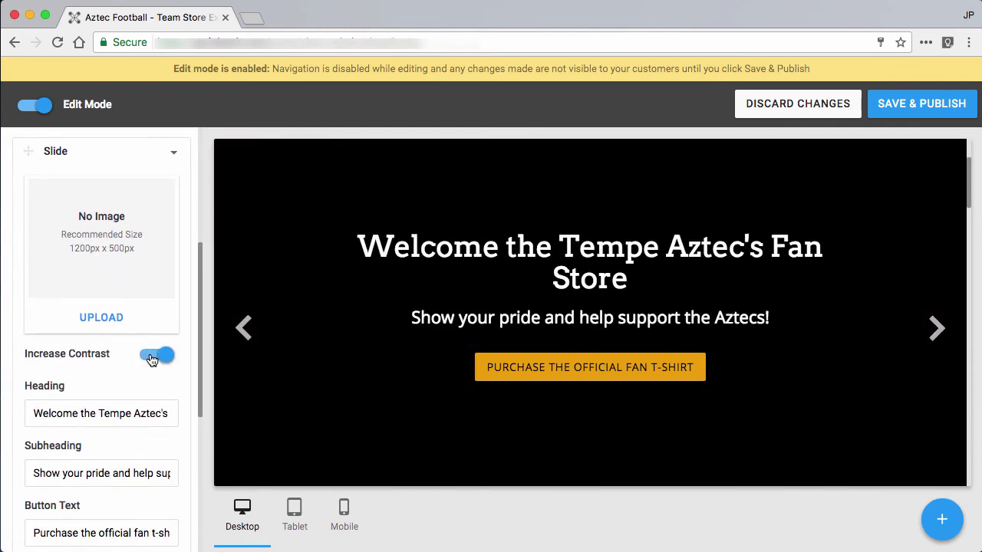
Replace the first slide's heading with the copied text "Welcome the Tempe Aztec's Fan Store"
scroll(101, 359, down, 1)
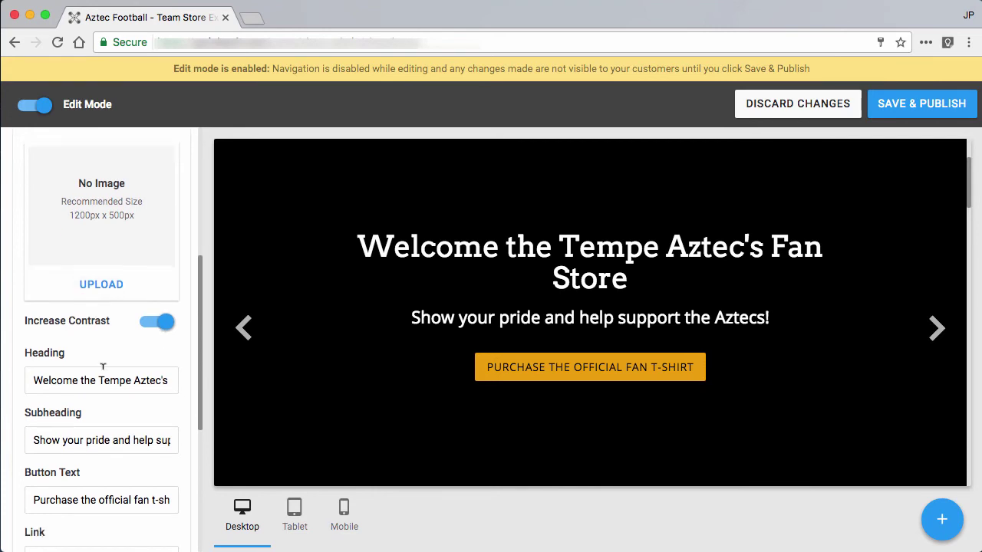
click(86, 377)
text(a)
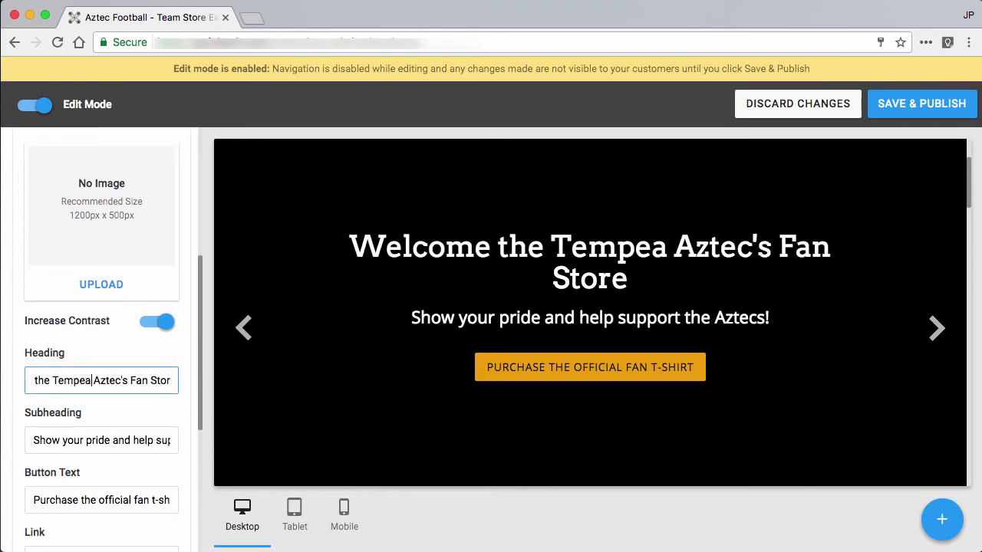
key(super+a)
key(BackSpace)
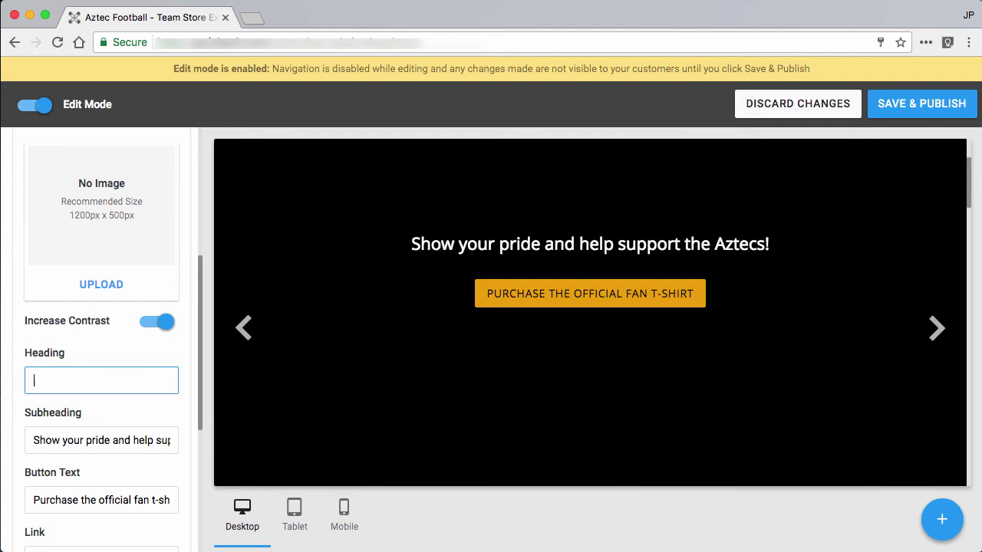
key(super+v)
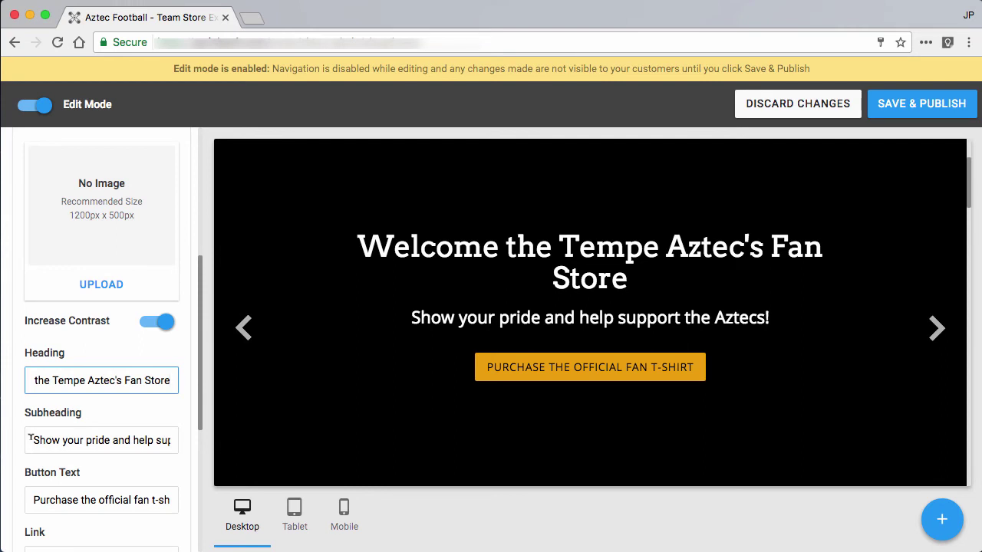
Replace the first slide's subheading with a copy of its heading, "Welcome the Tempe Aztec's Fan Store"
key(super+a)
key(super+c)
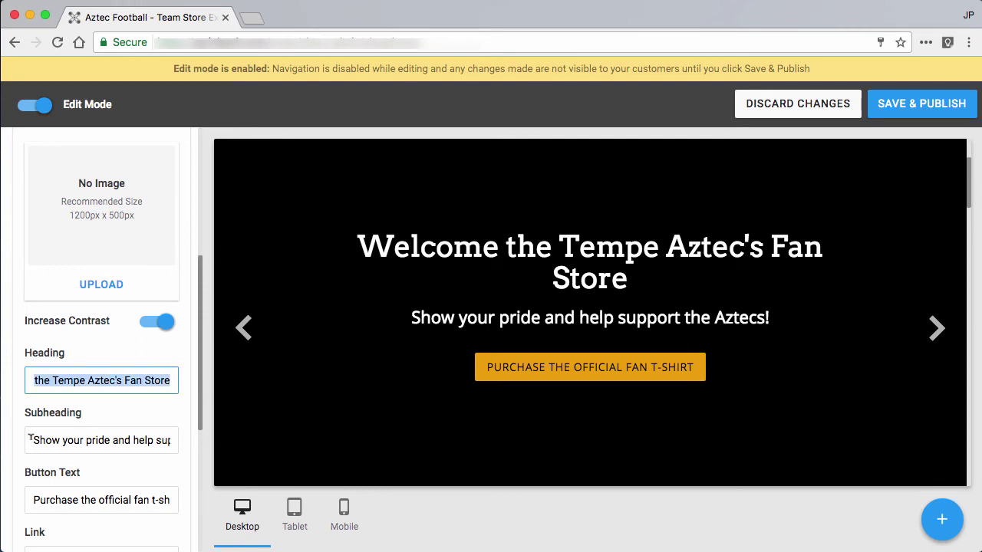
click(32, 439)
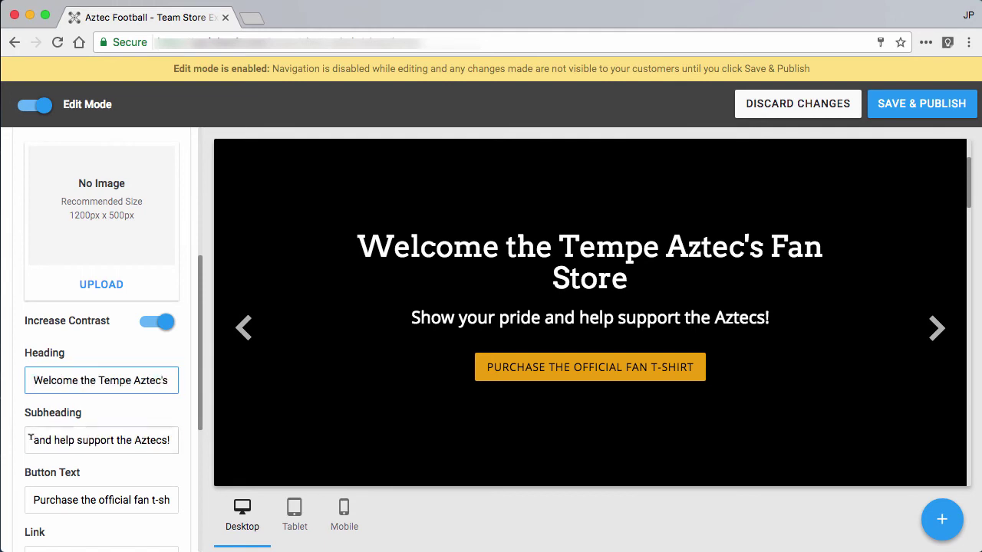
key(super+a)
key(BackSpace)
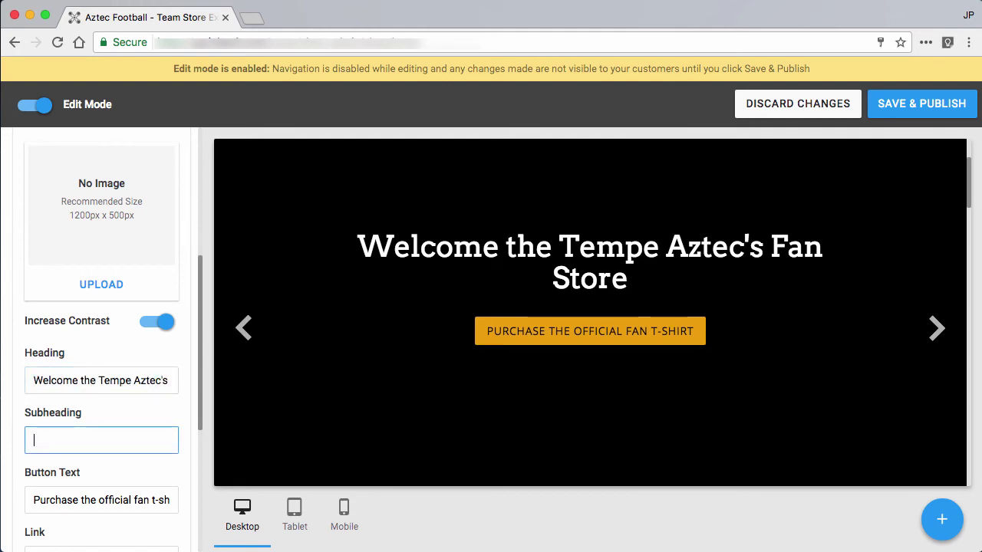
key(super+v)
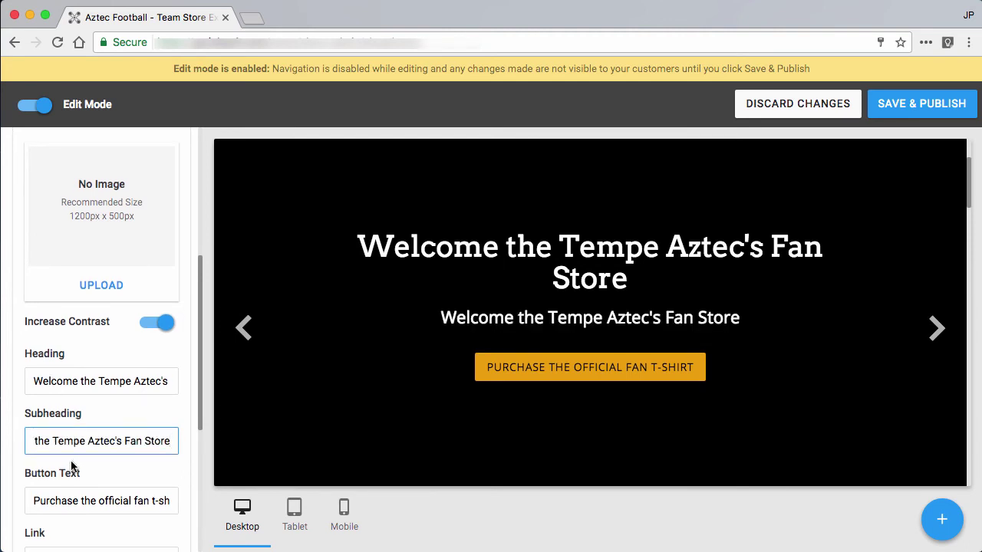
Copy the first slide's button text and replace it with "CLICK HERE"
scroll(71, 465, down, 5)
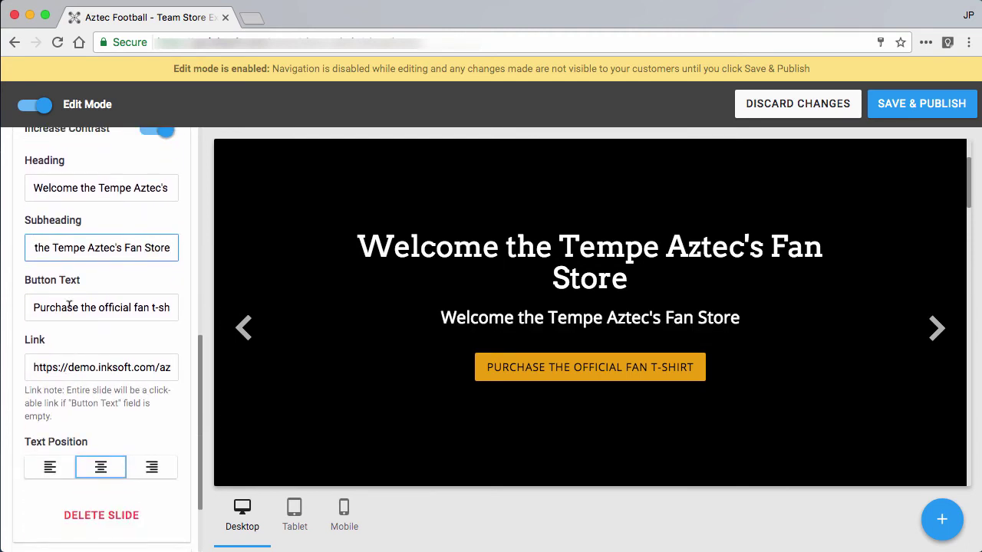
click(69, 305)
key(super+a)
key(super+c)
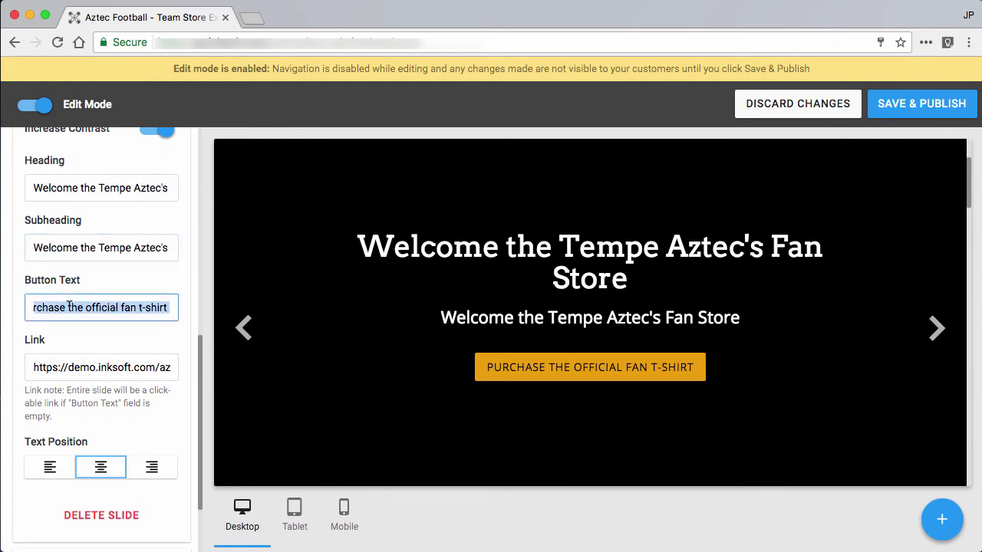
key(BackSpace)
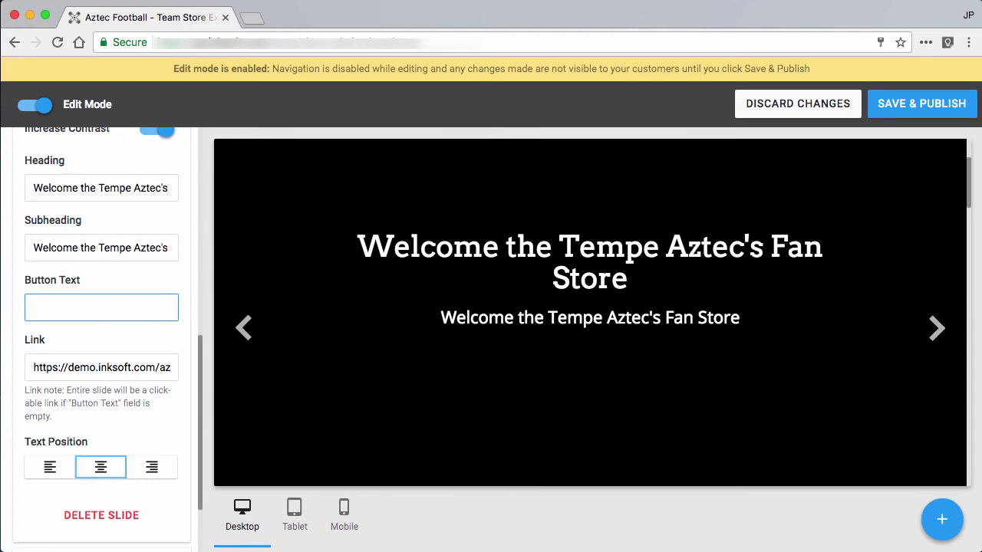
text(CLICK HERE)
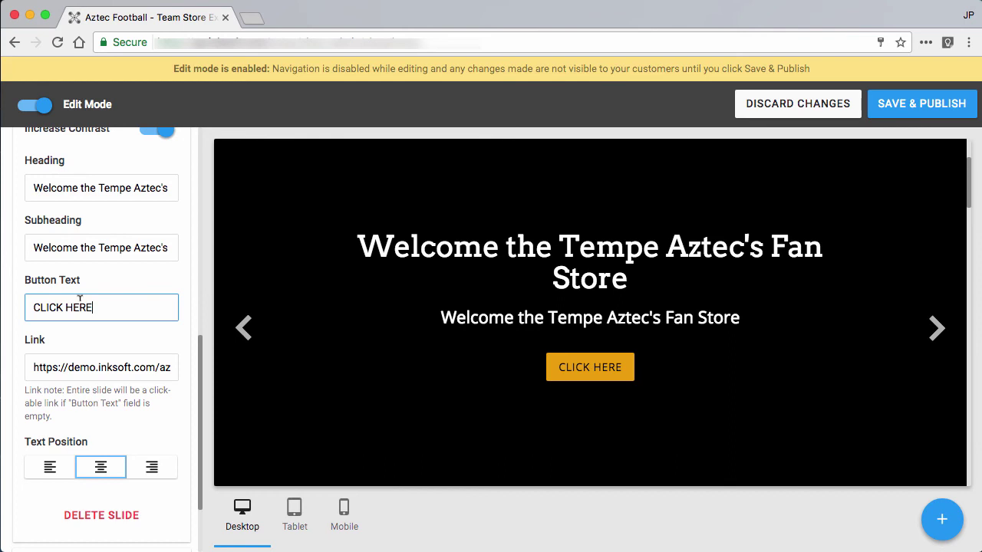
Restore the first slide's button text to the copied "Purchase the official fan t-shirt"
drag(112, 305, 15, 303)
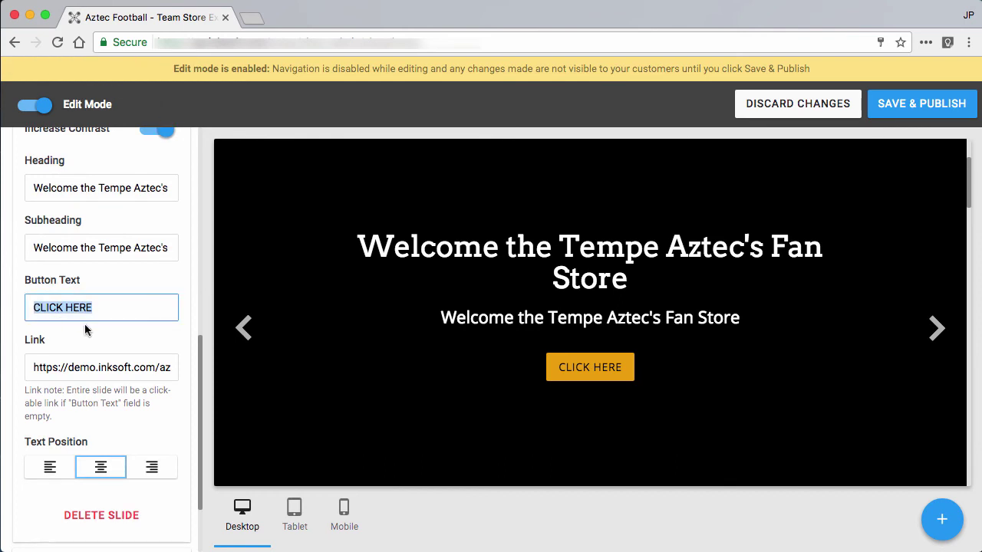
key(BackSpace)
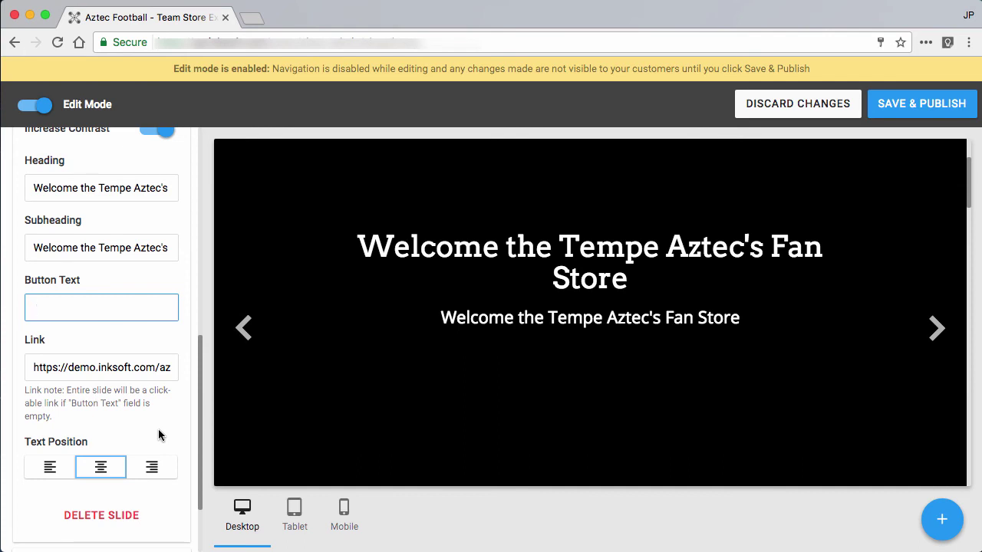
key(super+v)
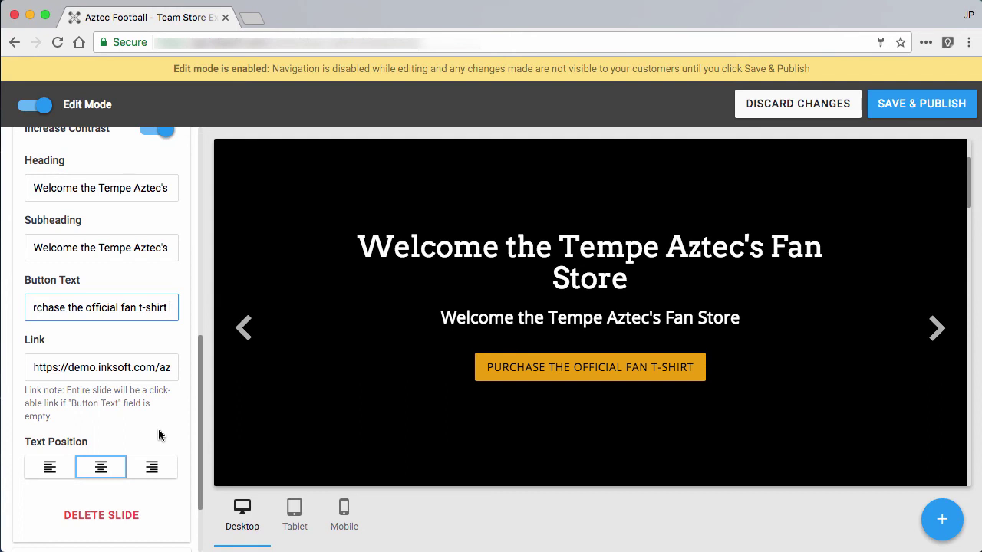
Set the first slide's text position to left-aligned
scroll(69, 407, down, 2)
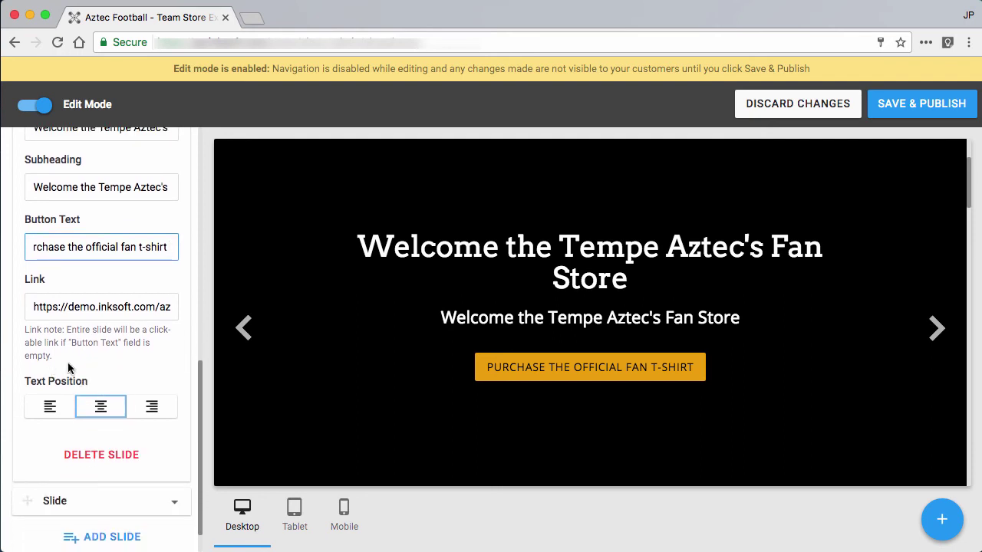
click(49, 407)
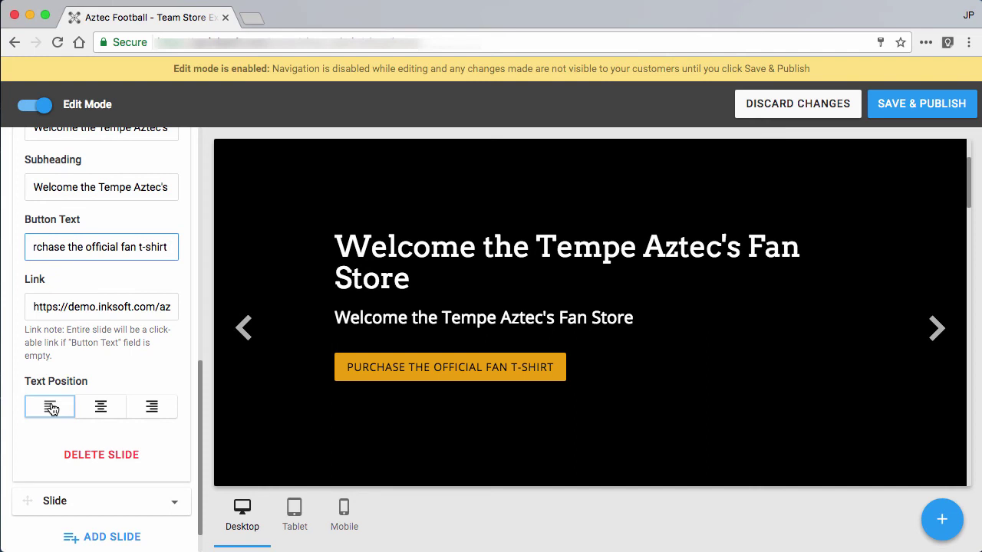
Try the first slide's text right-aligned and set its text position to centered
click(105, 414)
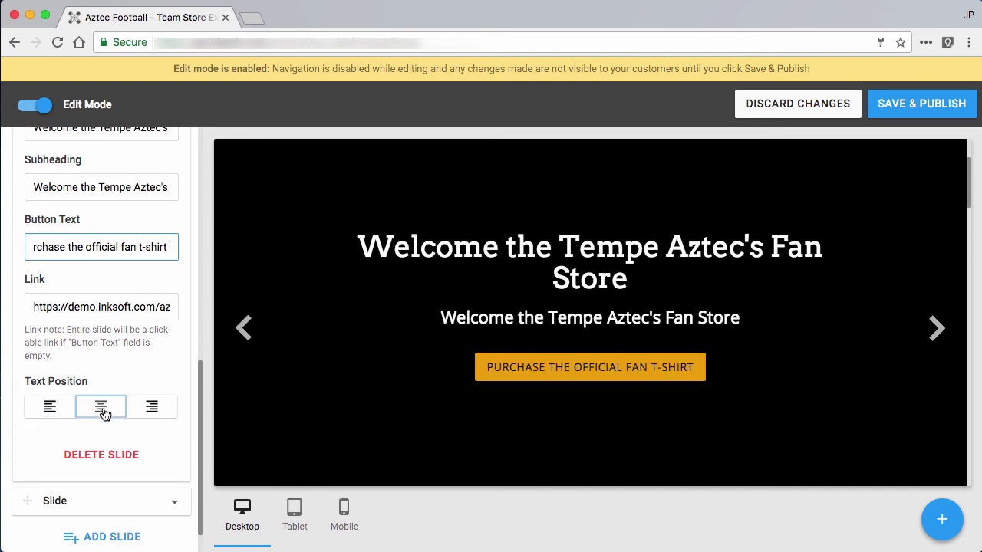
click(159, 412)
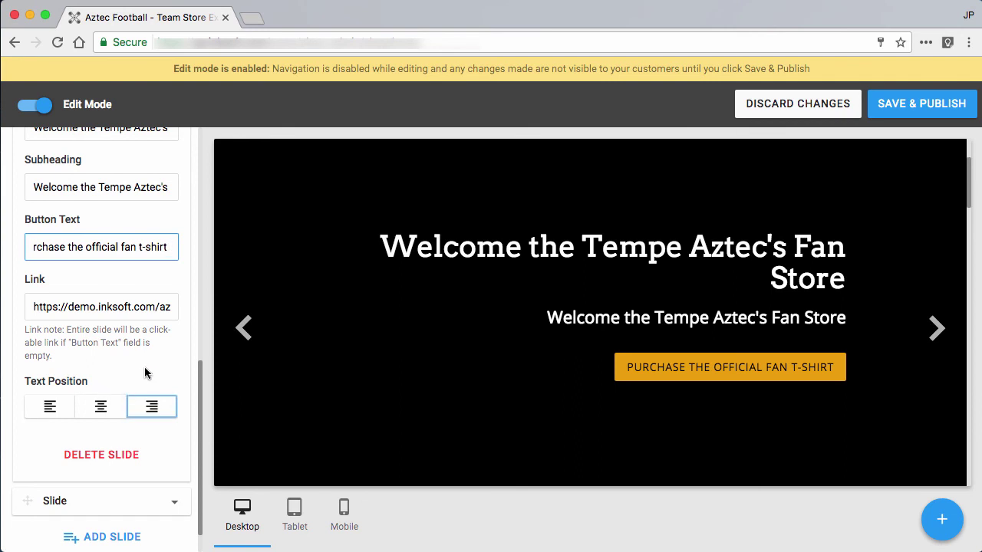
mouse_move(270, 388)
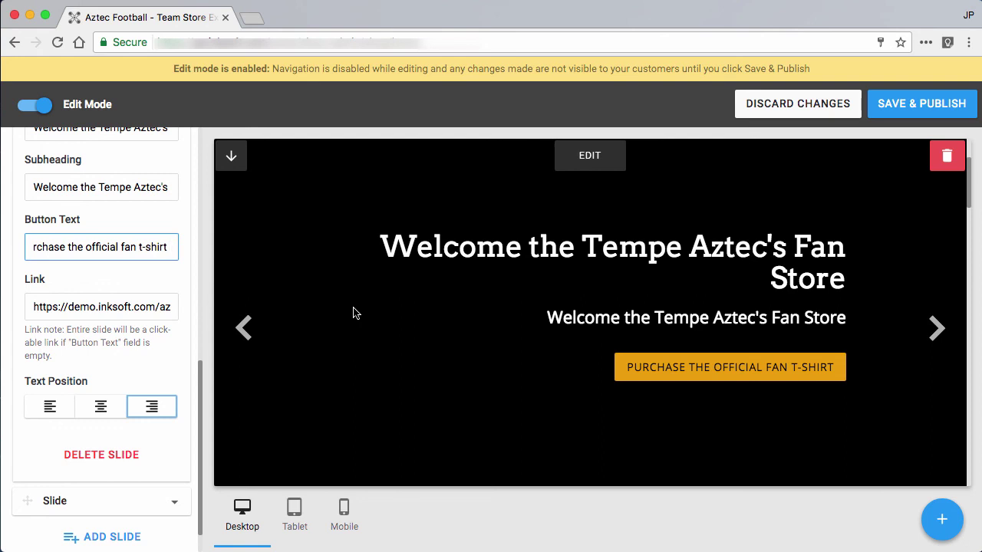
click(101, 412)
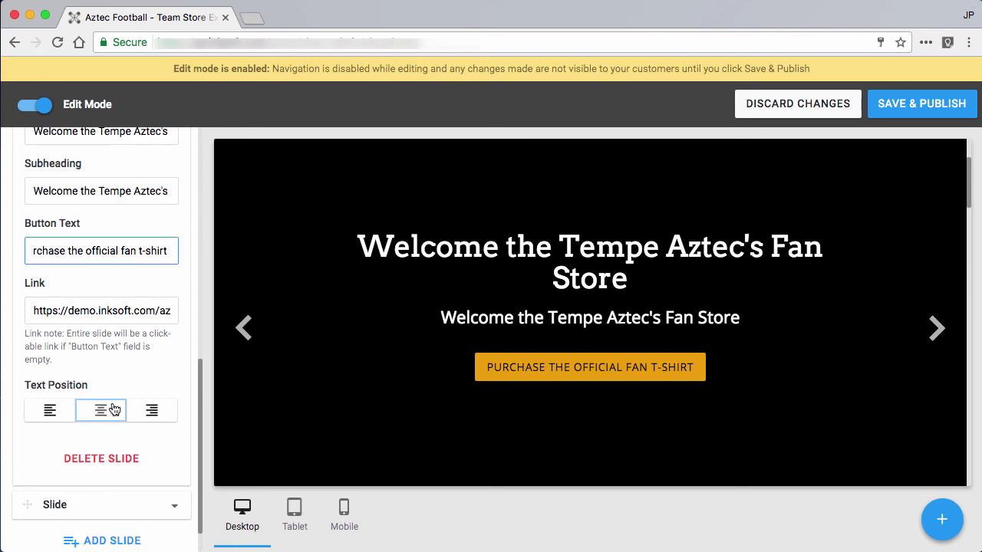
Collapse the first slide's settings and move the second slide above it in the slide order
scroll(118, 336, up, 5)
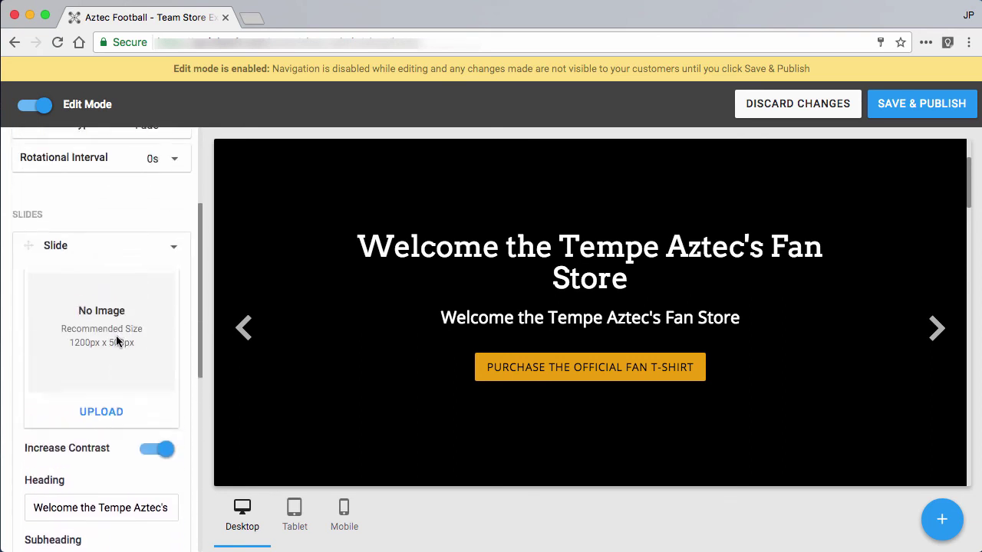
click(26, 258)
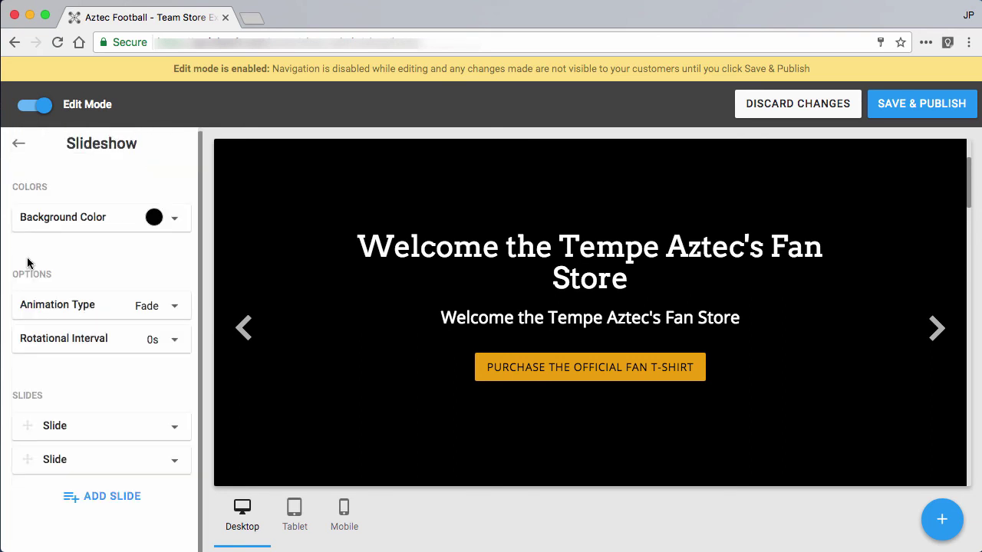
click(34, 432)
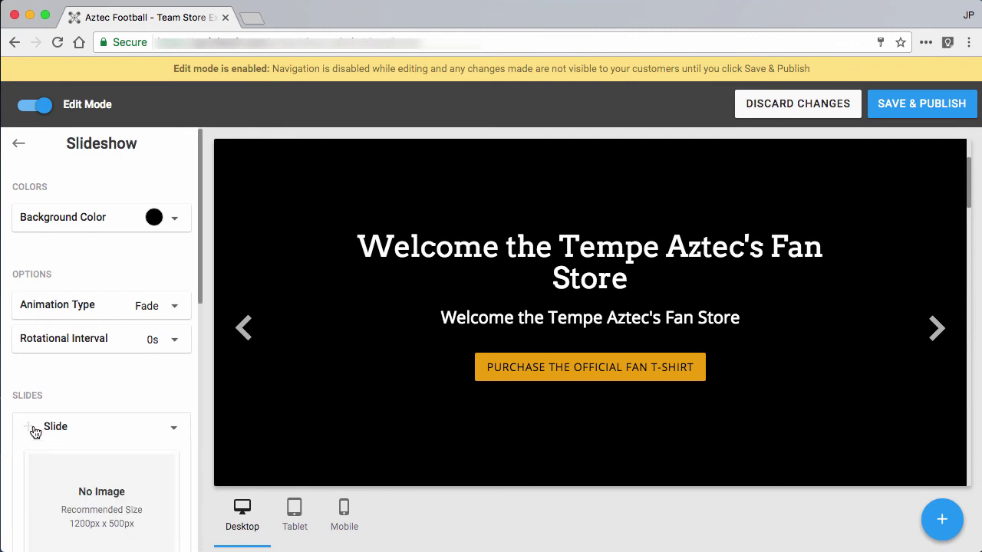
click(34, 431)
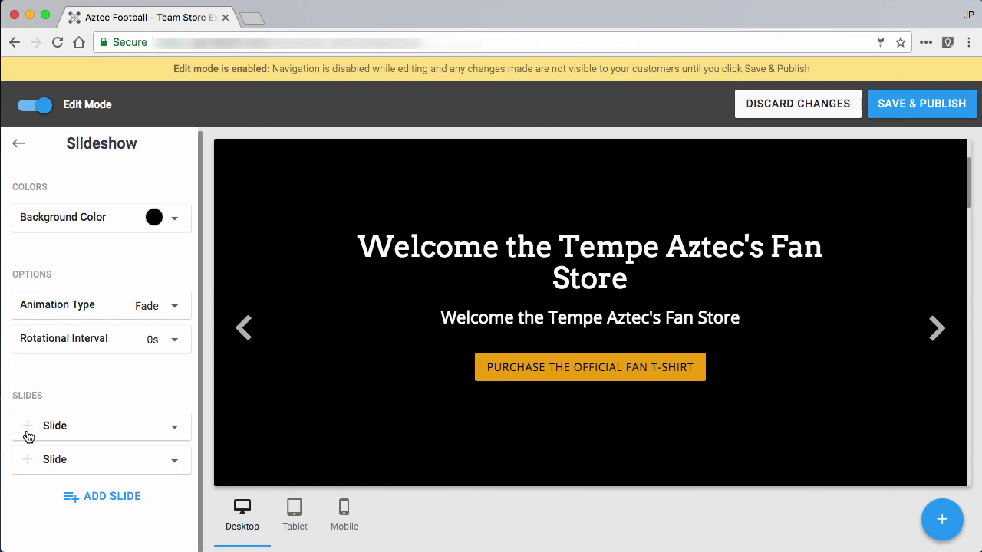
drag(27, 461, 25, 421)
Expand the football field slide and review its image, contrast, heading, subheading, button text, link and text position settings
click(46, 426)
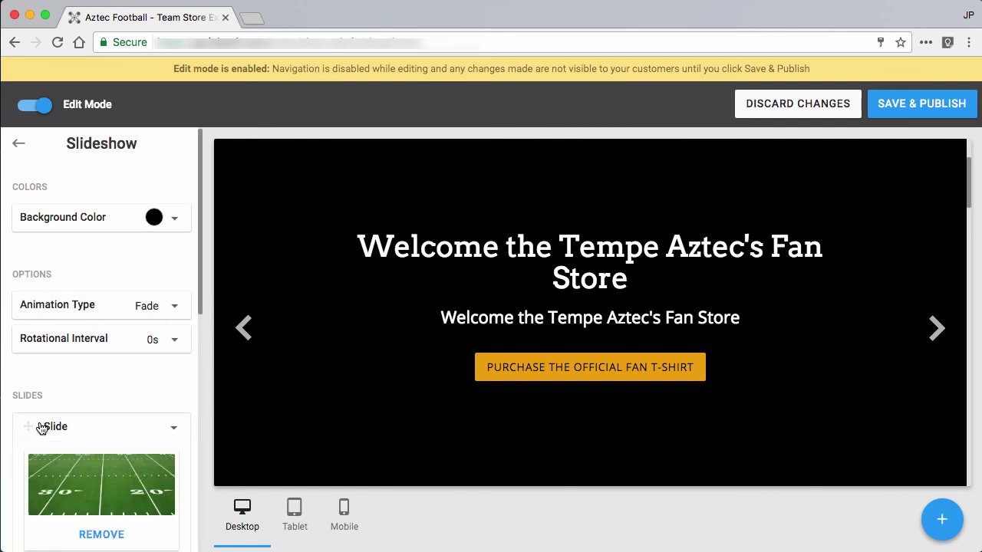
scroll(65, 432, down, 3)
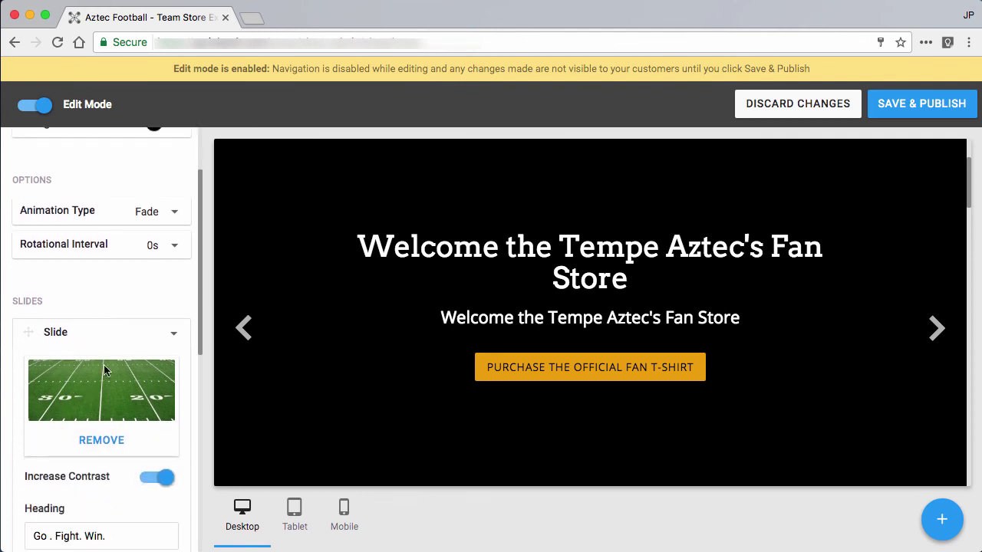
scroll(84, 383, down, 1)
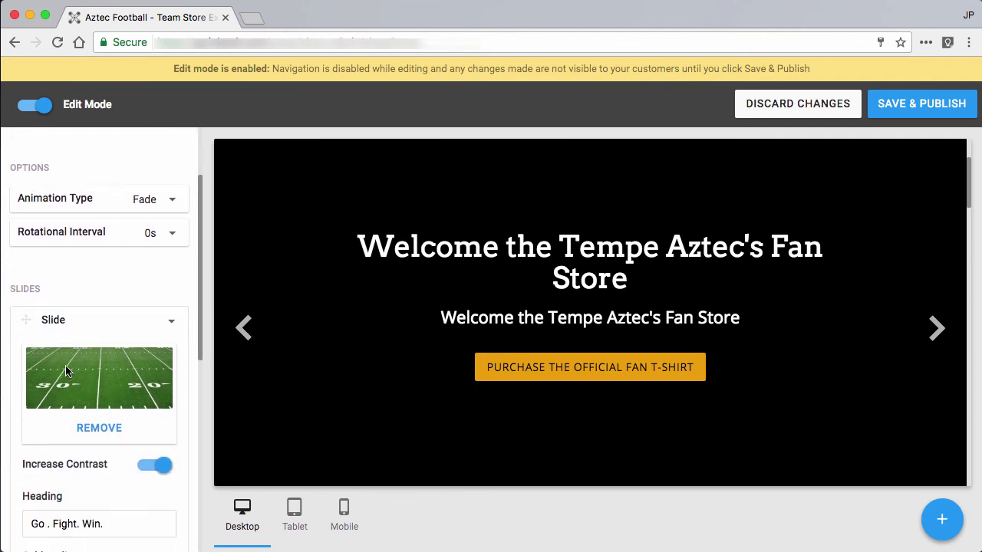
scroll(59, 331, down, 3)
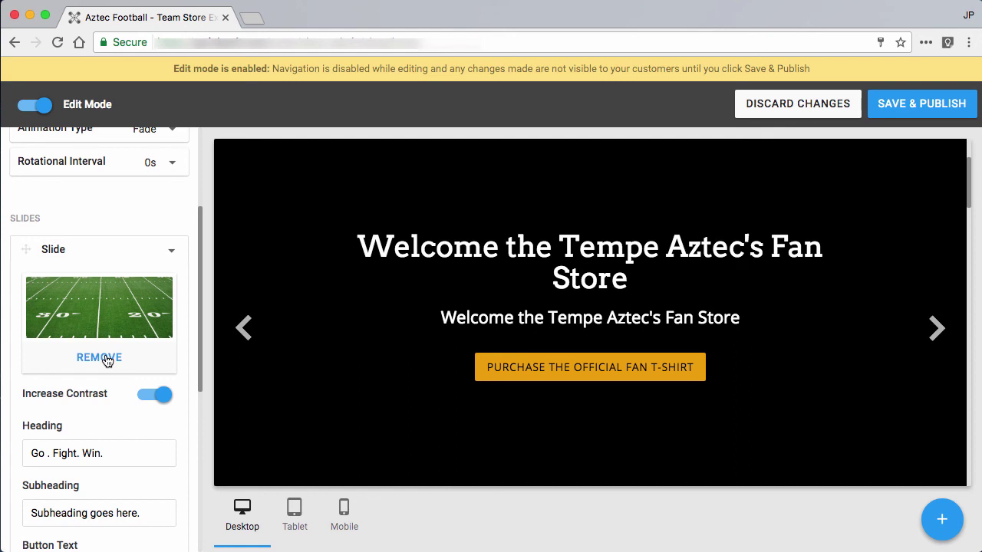
scroll(107, 361, down, 3)
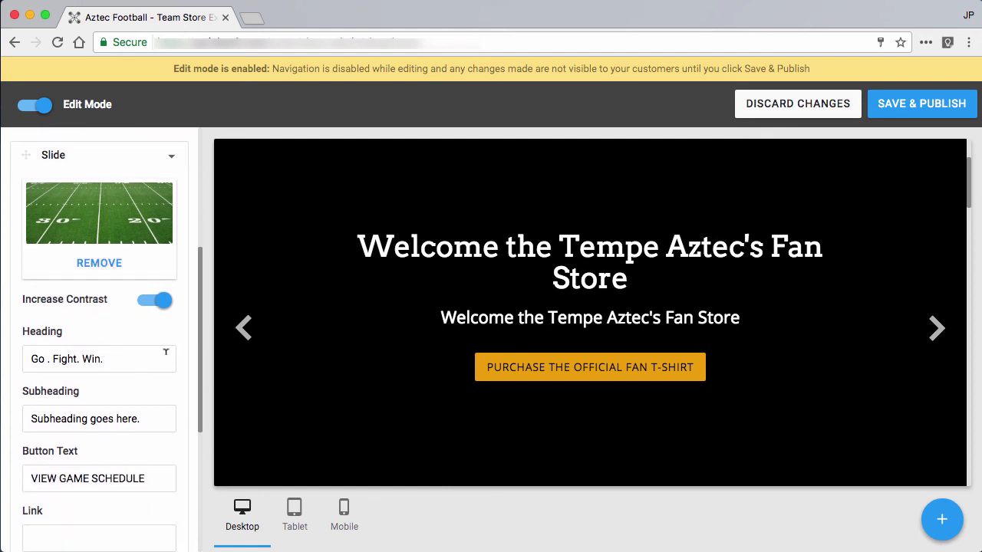
scroll(83, 314, down, 5)
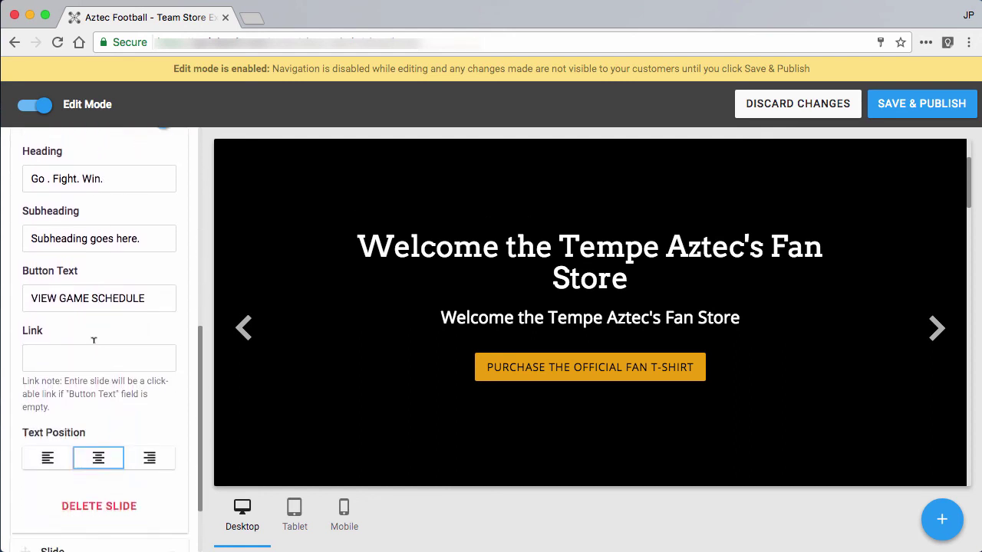
scroll(93, 342, down, 3)
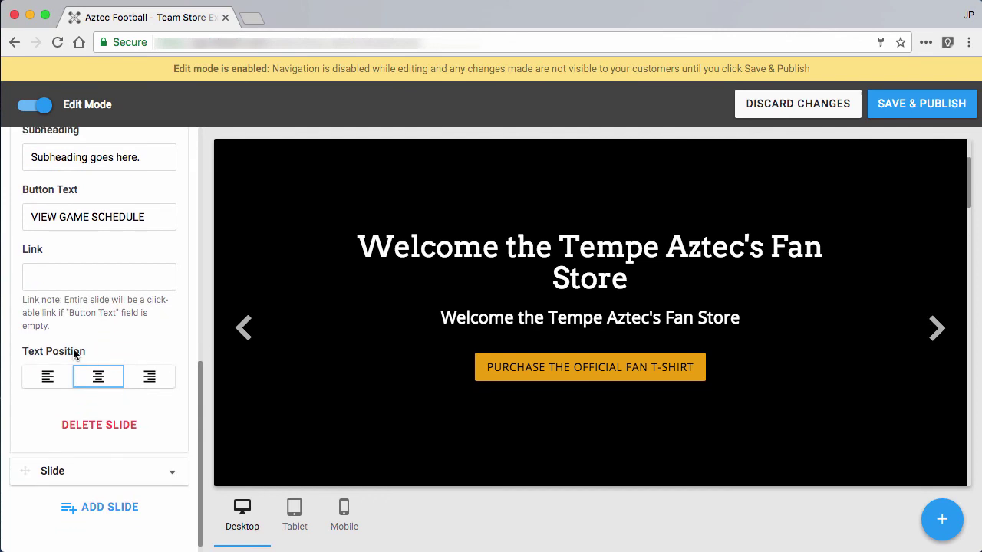
scroll(160, 322, up, 13)
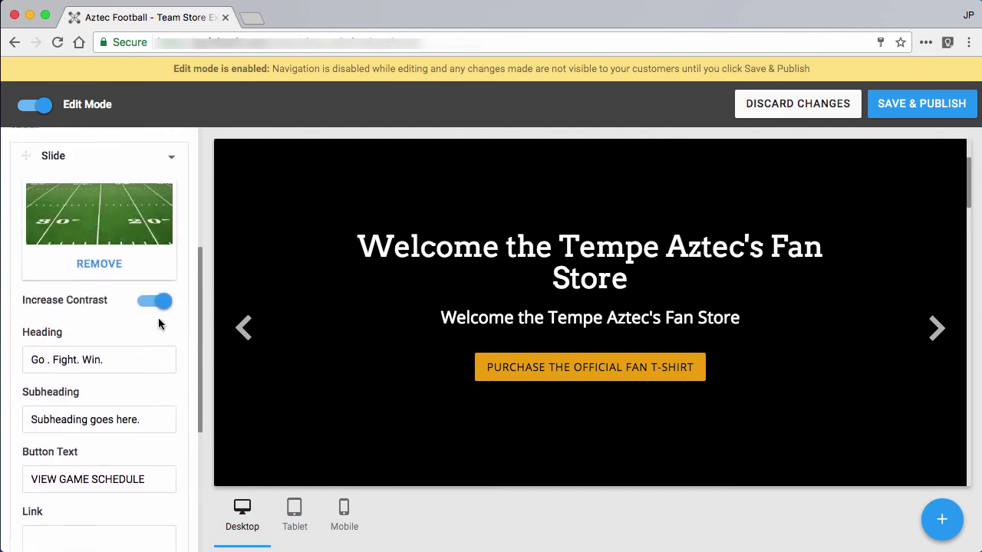
scroll(156, 324, up, 1)
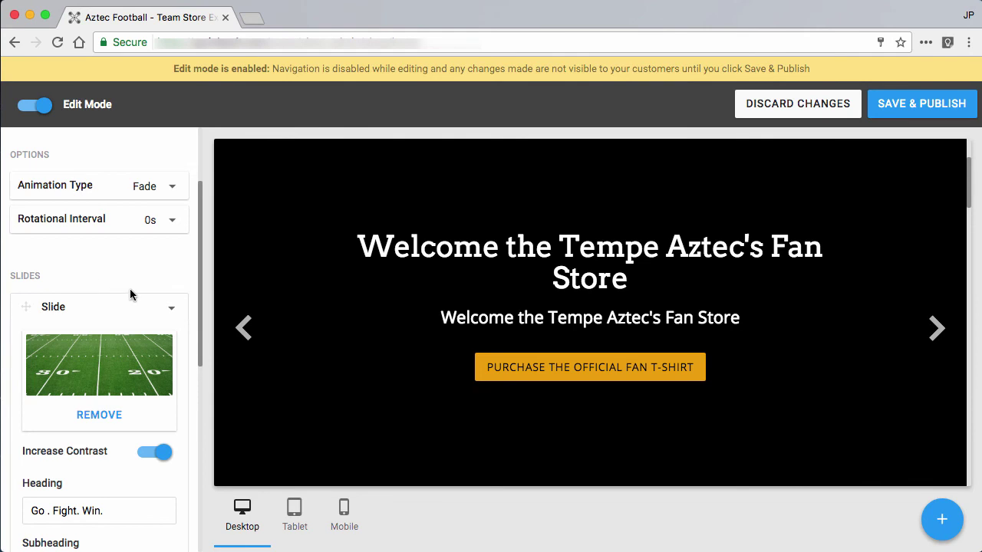
scroll(128, 289, up, 4)
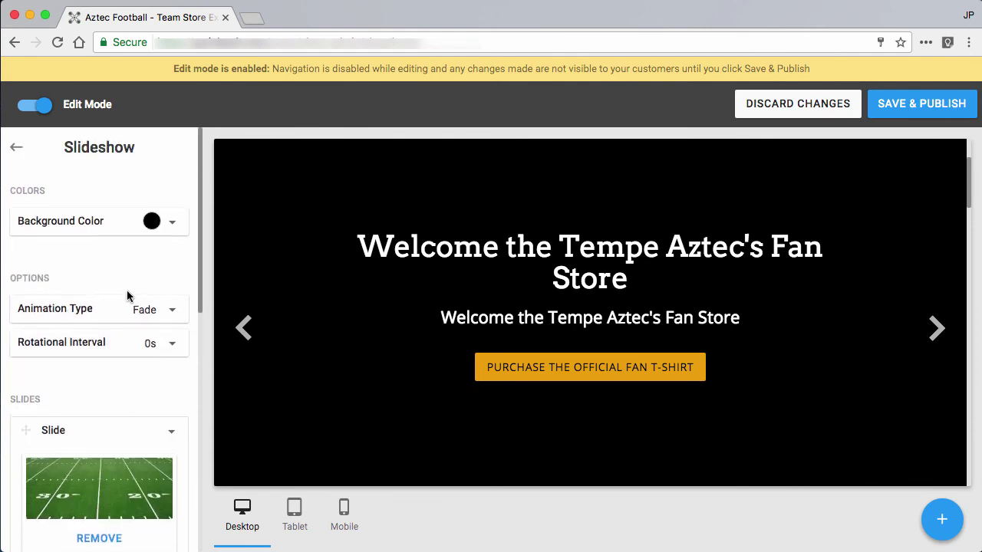